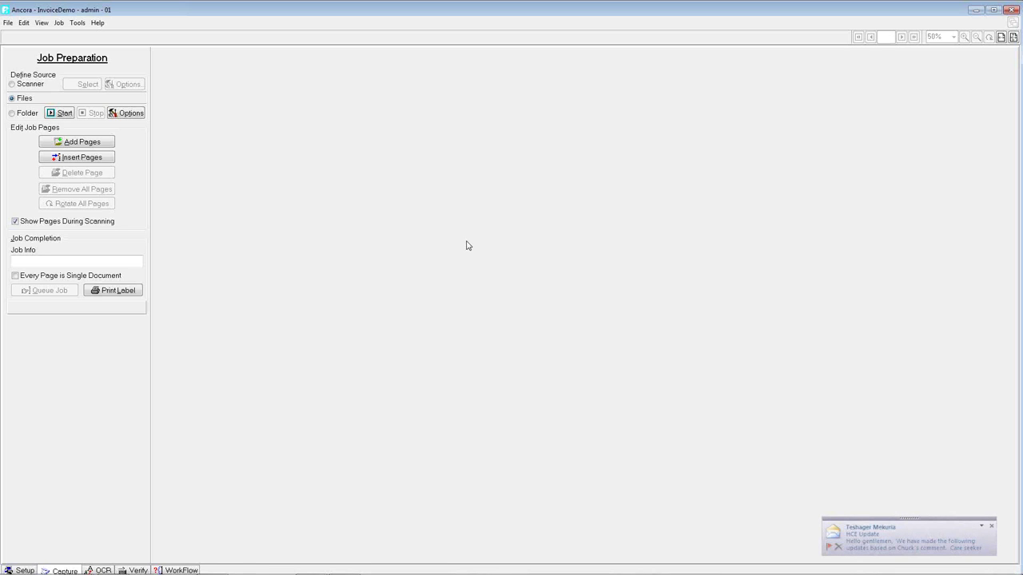
- Close the Outlook new-mail notification in the bottom-right corner
{"action": "left_click", "coordinate": [991, 527]}
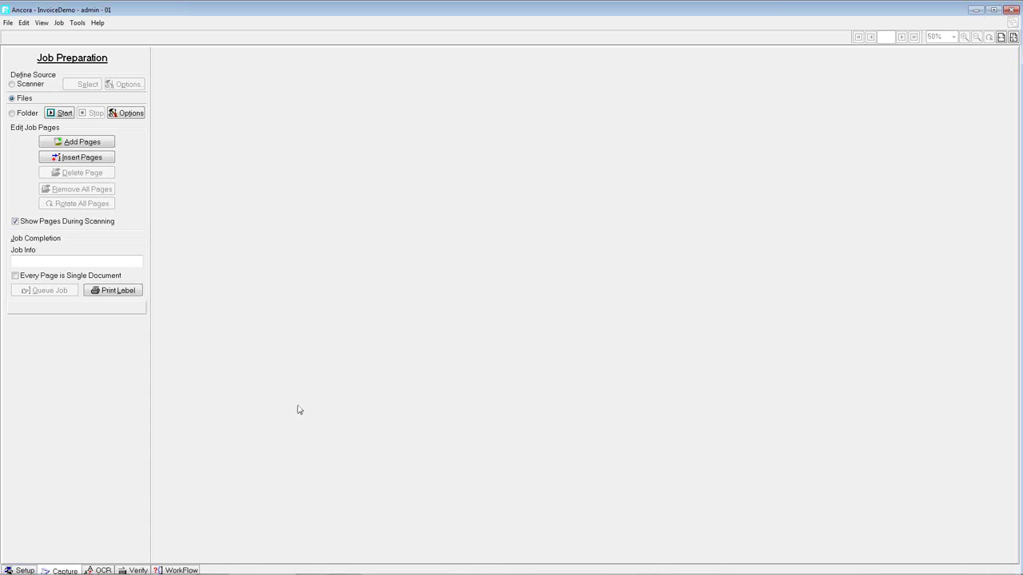
- Go to Setup and show the Template Properties of Page 1's General template
{"action": "left_click", "coordinate": [30, 571]}
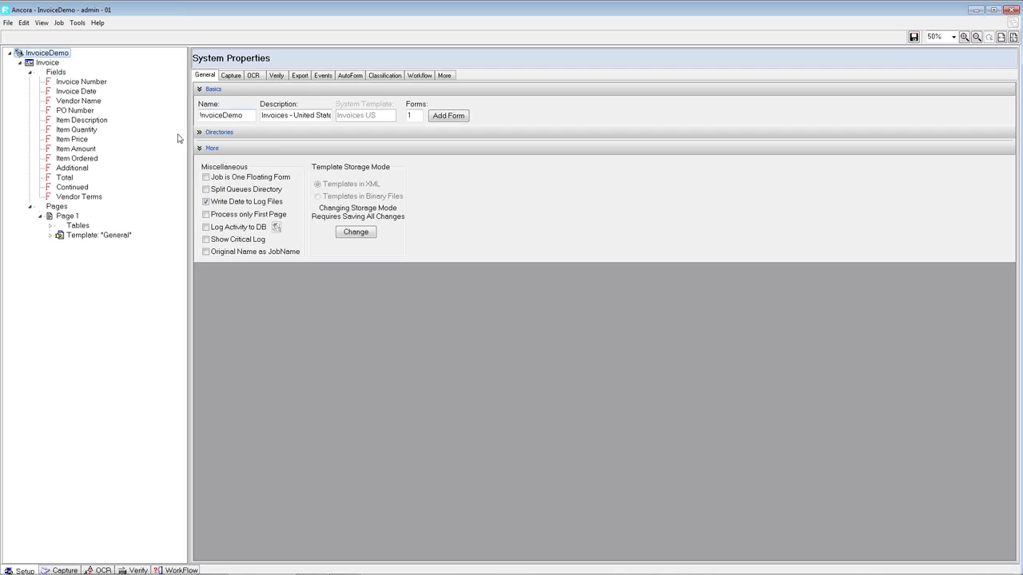
{"action": "left_click", "coordinate": [83, 237]}
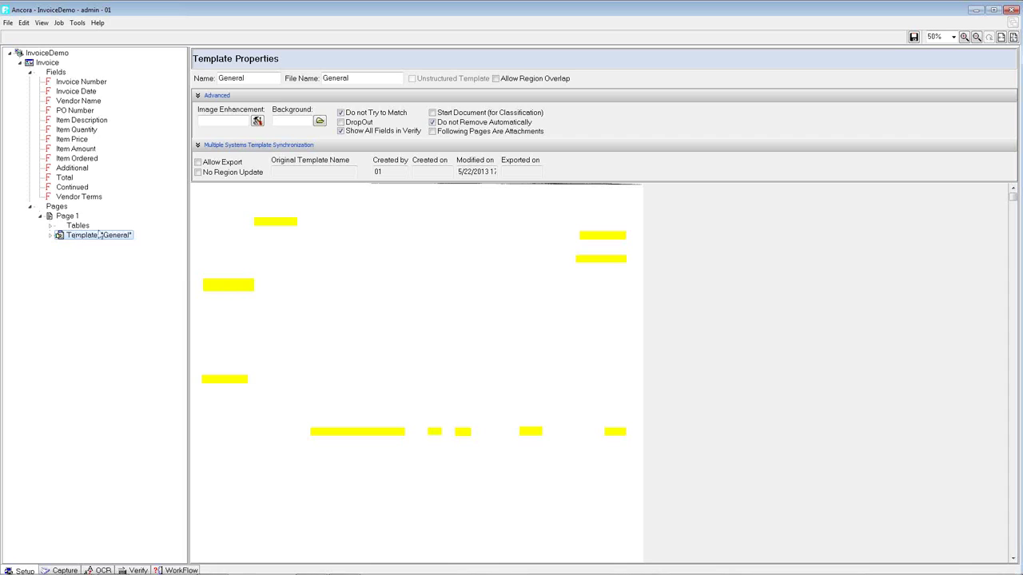
- Switch back to the Capture stage's Job Preparation panel
{"action": "left_click", "coordinate": [63, 570]}
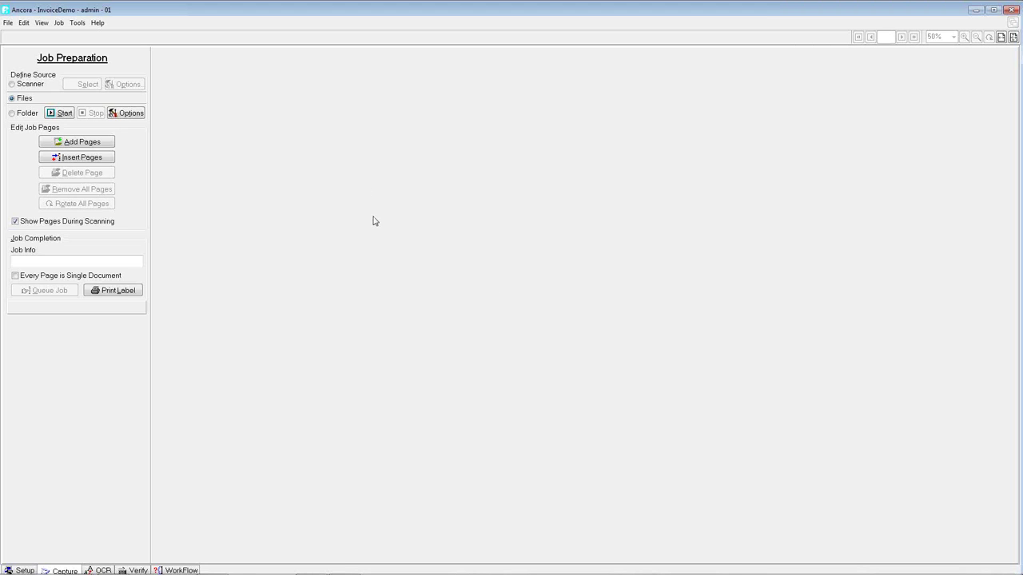
- Try the Scanner source, cancel the Select Source dialog, and set the page source to Folder
{"action": "left_click", "coordinate": [30, 85]}
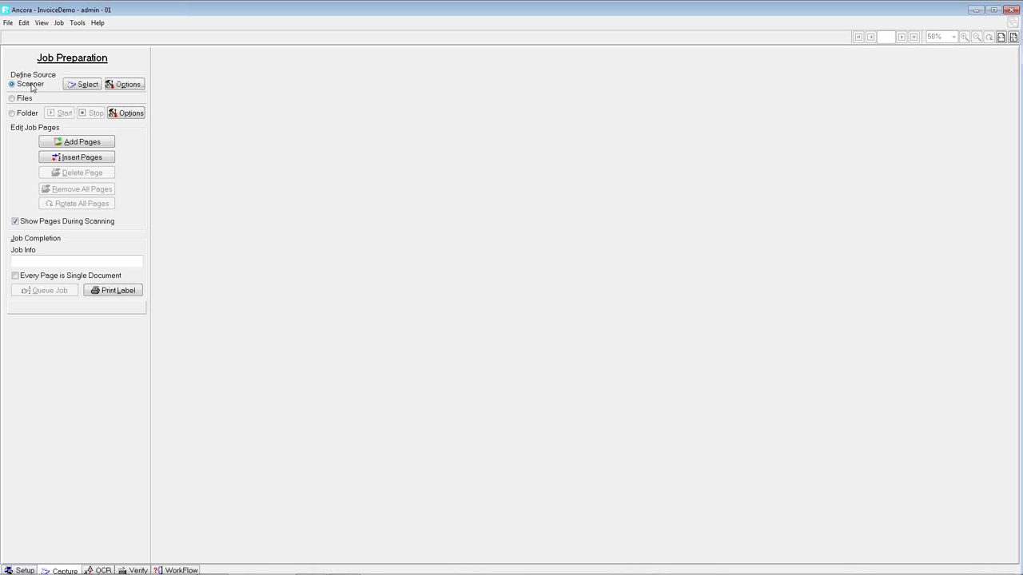
{"action": "left_click", "coordinate": [87, 86]}
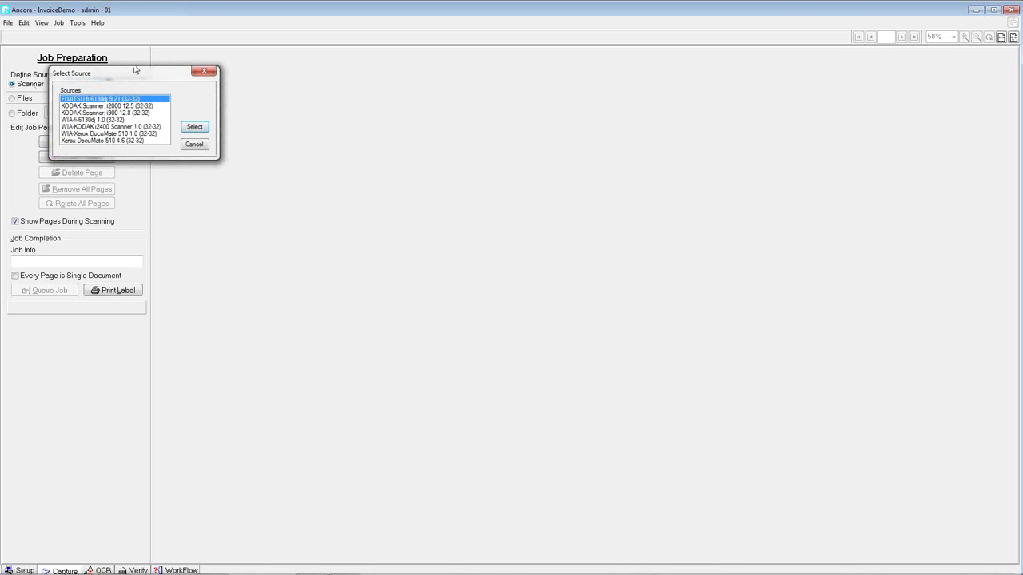
{"action": "left_click", "coordinate": [199, 145]}
{"action": "left_click", "coordinate": [11, 114]}
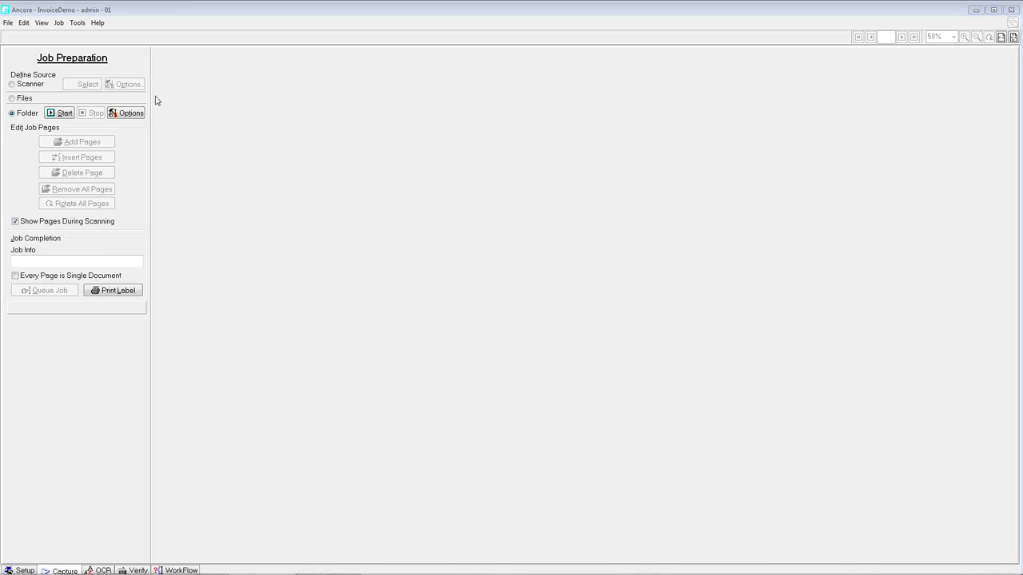
- Add Adex, Backer Rod, Colantuoni1 and Mason1 .tif files from Jobs > First Run as job pages
{"action": "left_click", "coordinate": [12, 98]}
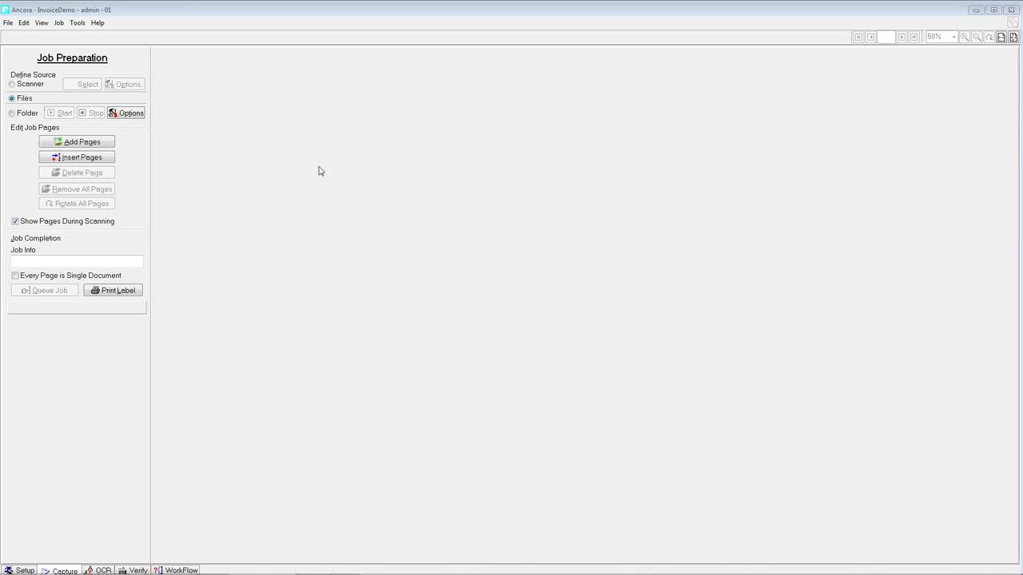
{"action": "left_click", "coordinate": [80, 145]}
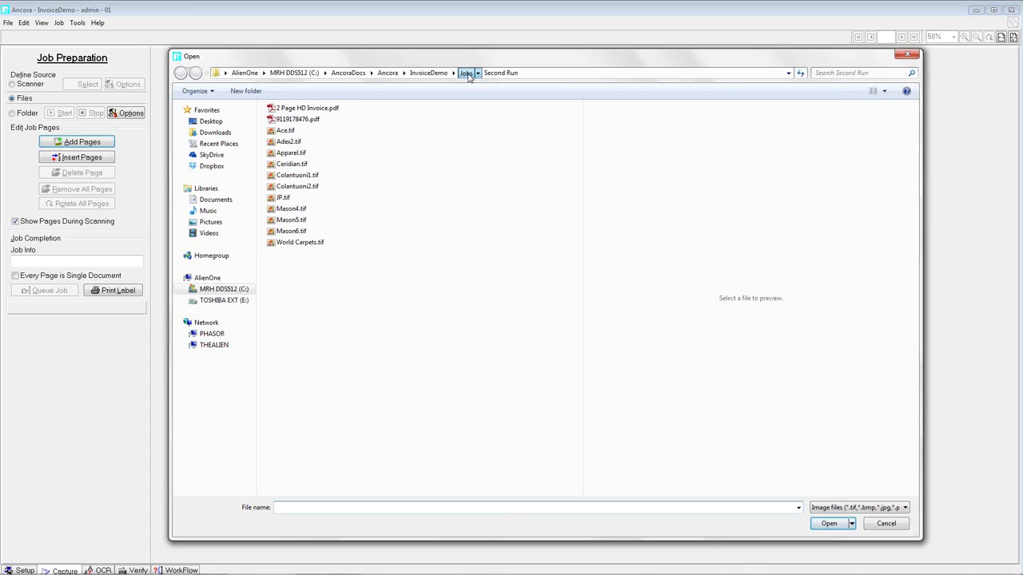
{"action": "left_click", "coordinate": [466, 72]}
{"action": "double_click", "coordinate": [300, 121]}
{"action": "left_click", "coordinate": [289, 109]}
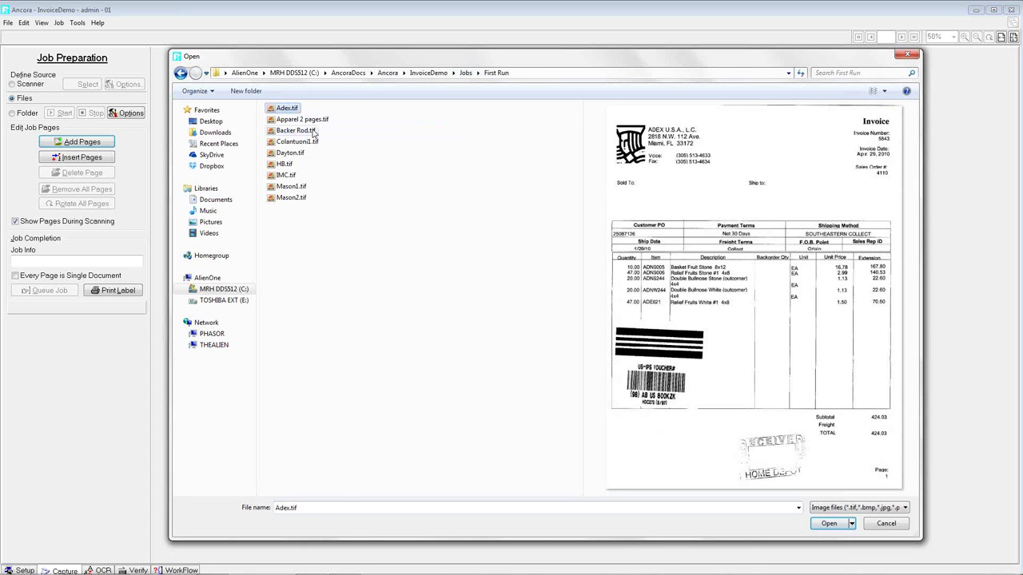
{"action": "left_click", "coordinate": [299, 132], "text": "ctrl"}
{"action": "left_click", "coordinate": [308, 142], "text": "ctrl"}
{"action": "left_click", "coordinate": [296, 187], "text": "ctrl"}
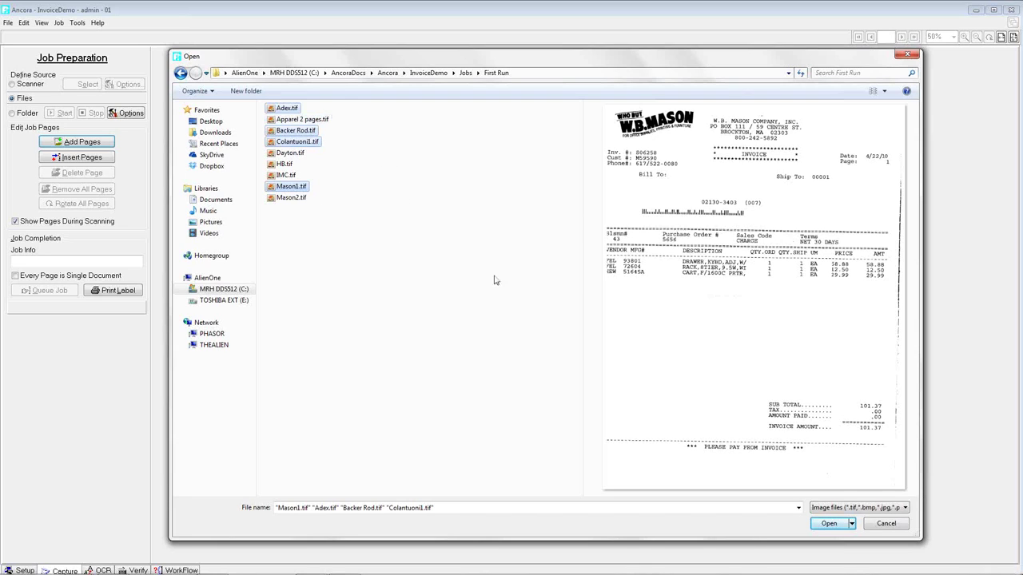
{"action": "left_click", "coordinate": [831, 526]}
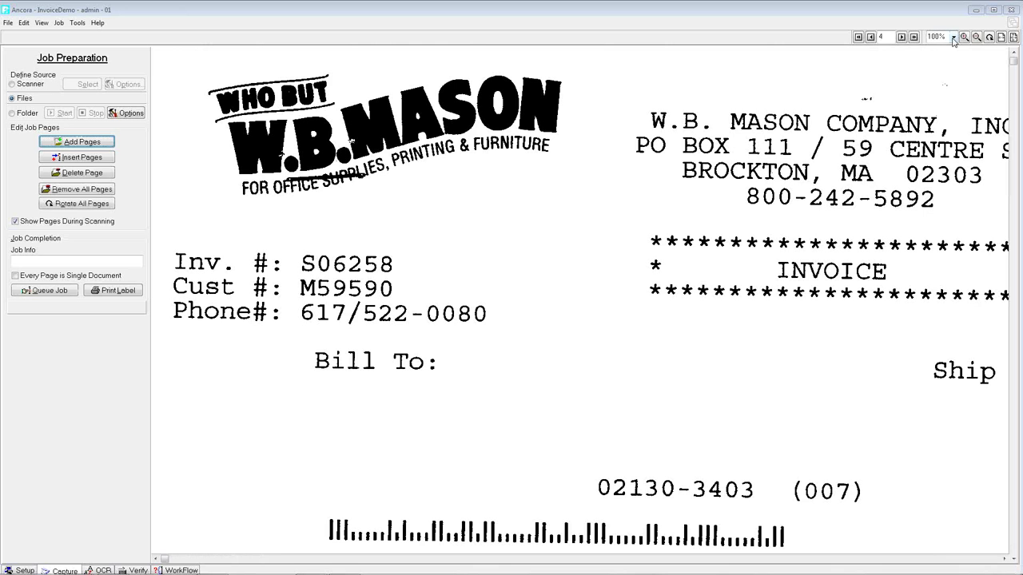
{"action": "left_click", "coordinate": [953, 37]}
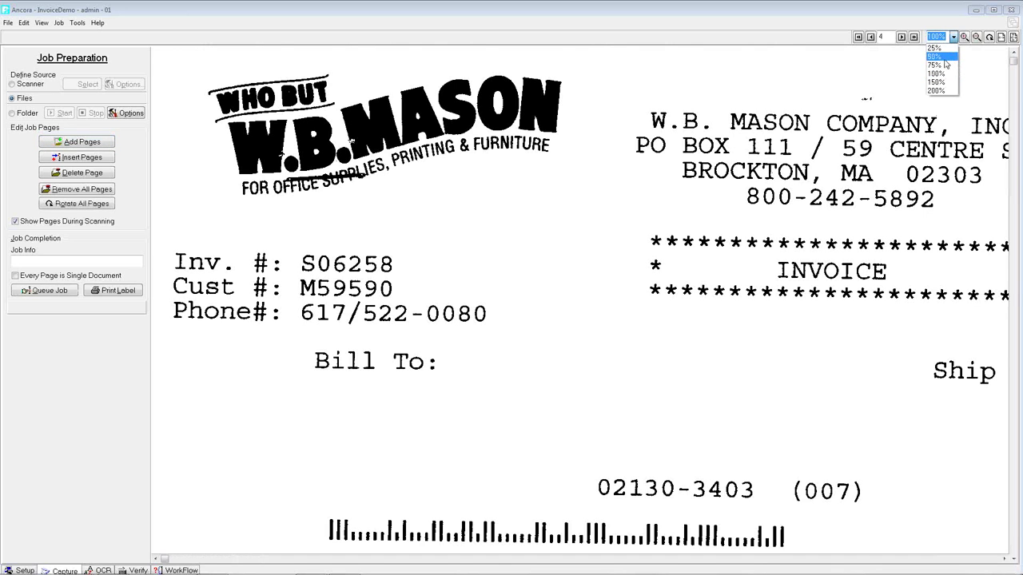
- Set zoom to 50% and page through all four invoices, returning to the ADEX invoice
{"action": "left_click", "coordinate": [938, 59]}
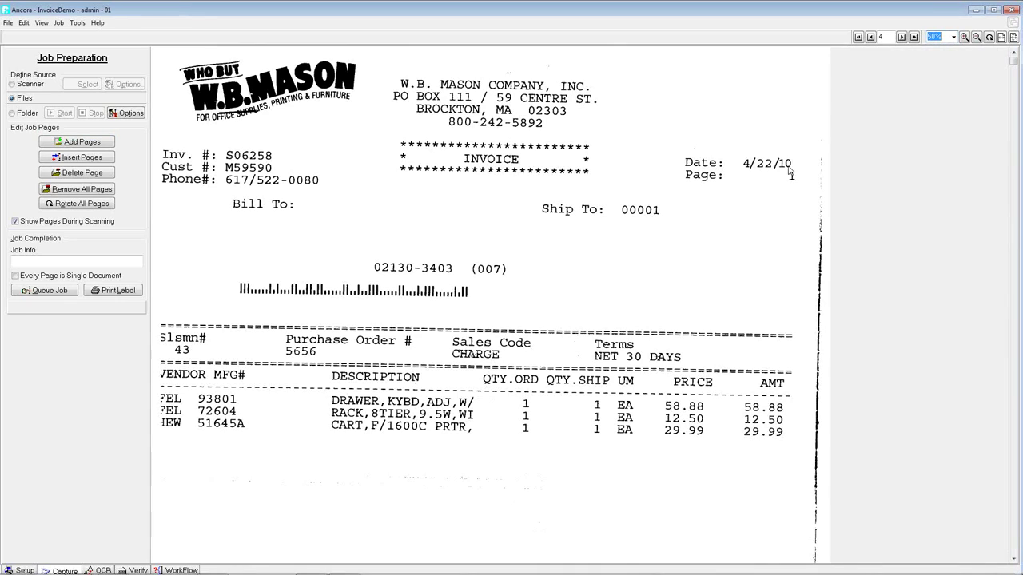
{"action": "left_click", "coordinate": [870, 38]}
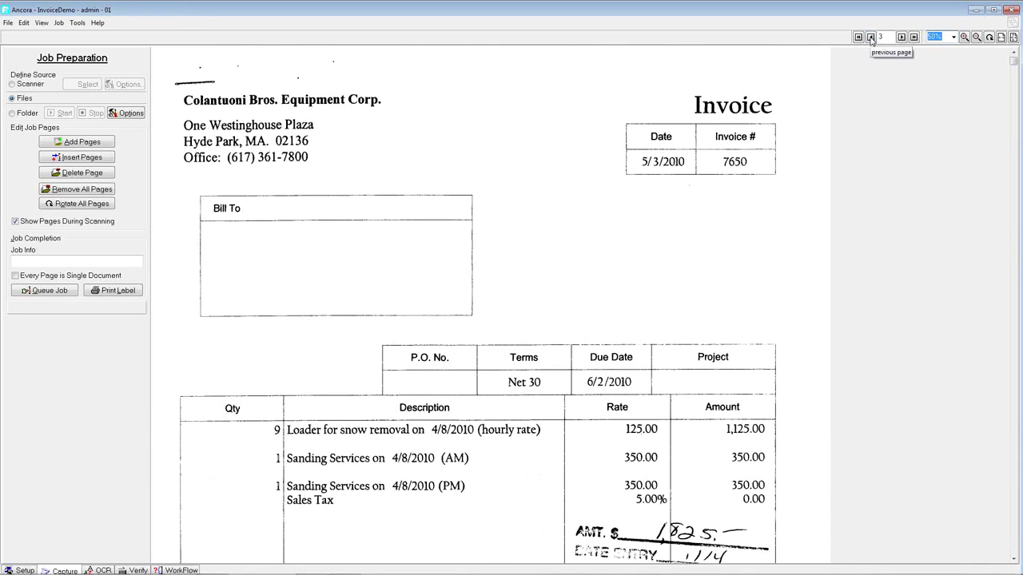
{"action": "left_click", "coordinate": [870, 37]}
{"action": "left_click", "coordinate": [870, 38]}
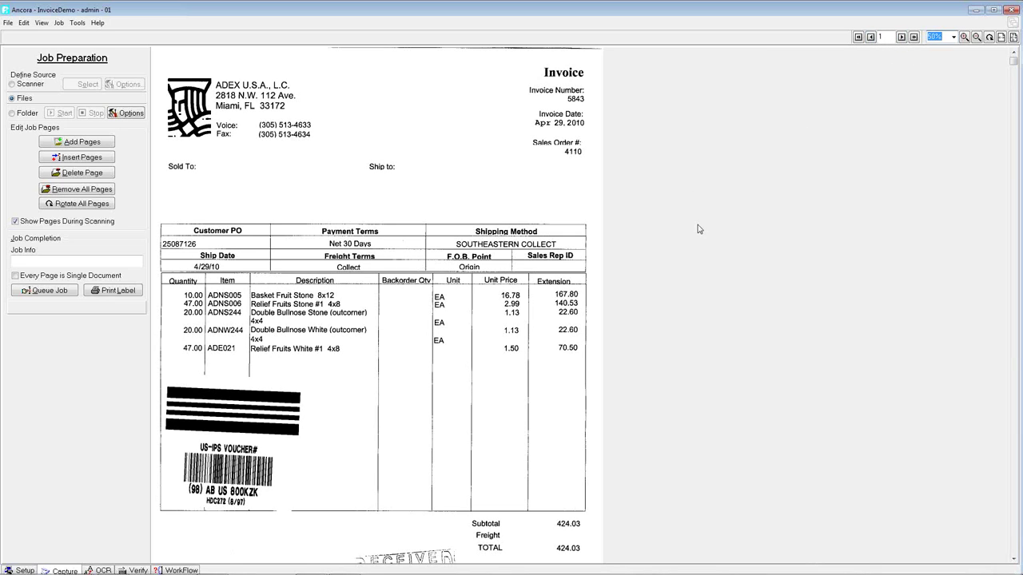
{"action": "left_click", "coordinate": [901, 38]}
{"action": "left_click", "coordinate": [901, 37]}
{"action": "left_click", "coordinate": [901, 37]}
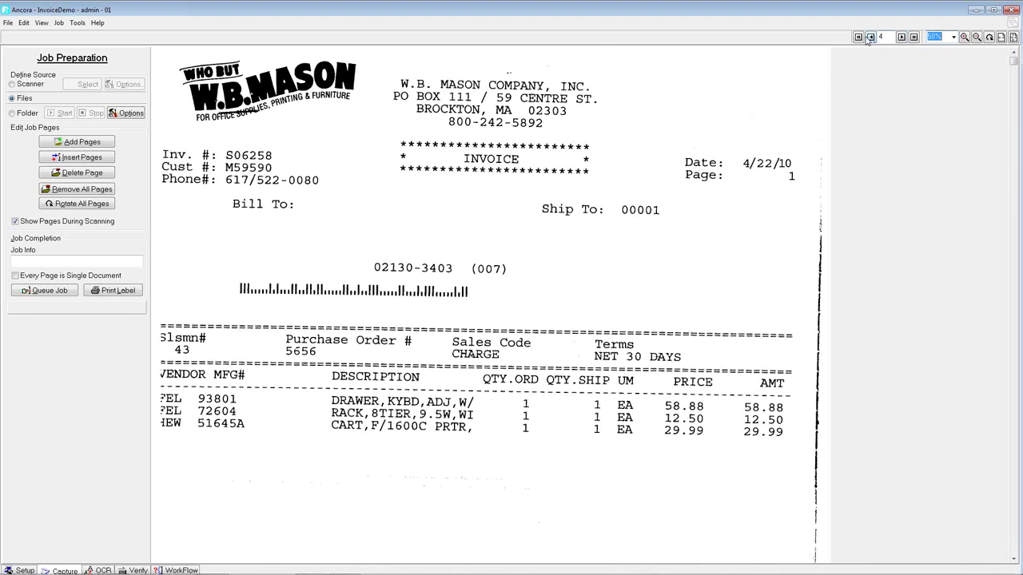
{"action": "left_click", "coordinate": [870, 37]}
{"action": "left_click", "coordinate": [870, 36]}
{"action": "left_click", "coordinate": [870, 37]}
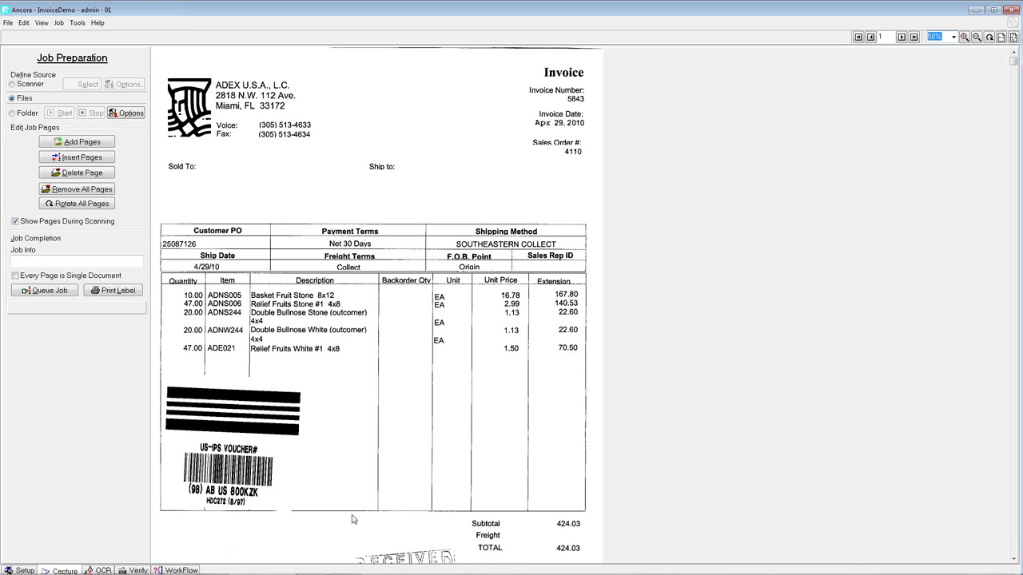
- Queue the four-page job for OCR with Every Page is Single Document checked, then go to Verify
{"action": "left_click", "coordinate": [16, 276]}
{"action": "left_click", "coordinate": [41, 290]}
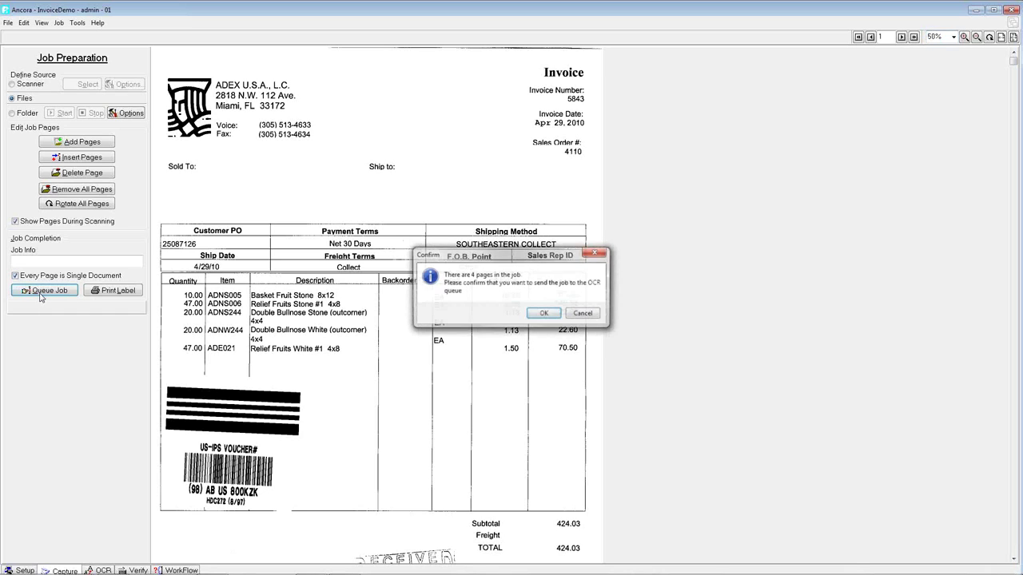
{"action": "left_click", "coordinate": [547, 318]}
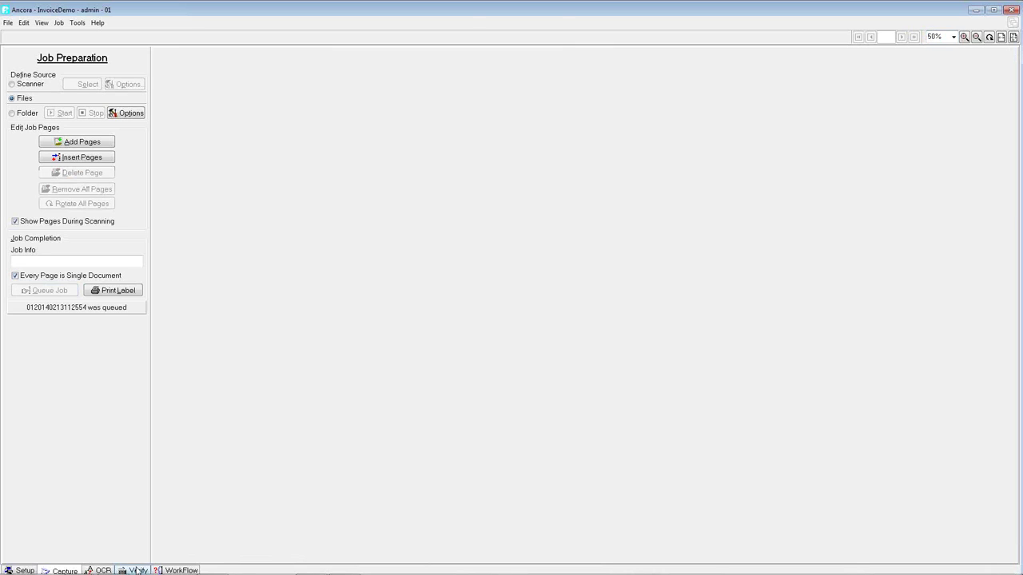
{"action": "left_click", "coordinate": [138, 571]}
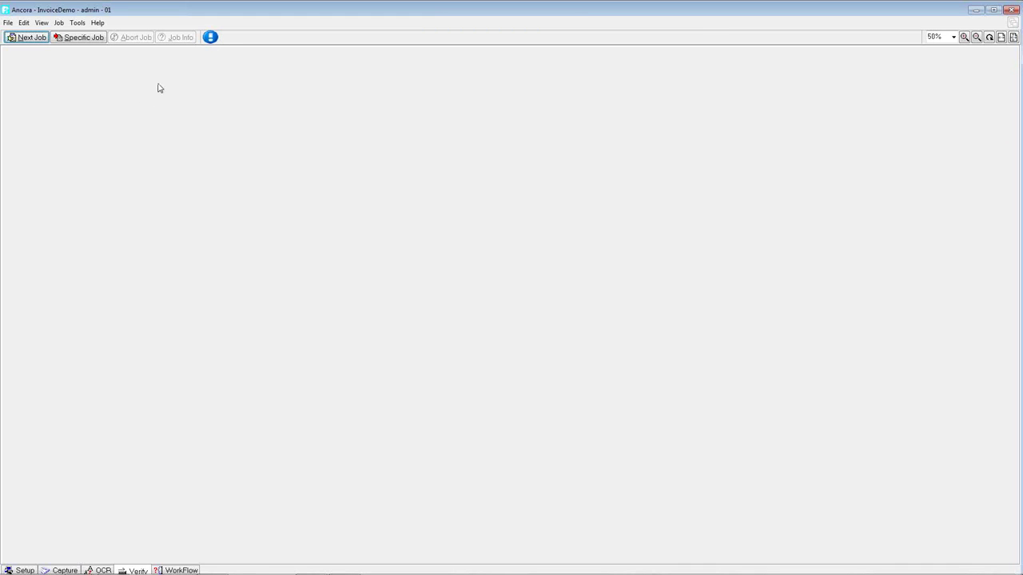
- Load the next job, accept page 1, and capture page 2's Vendor Name from the Backer Rod Mfg. Inc. heading
{"action": "left_click", "coordinate": [29, 39]}
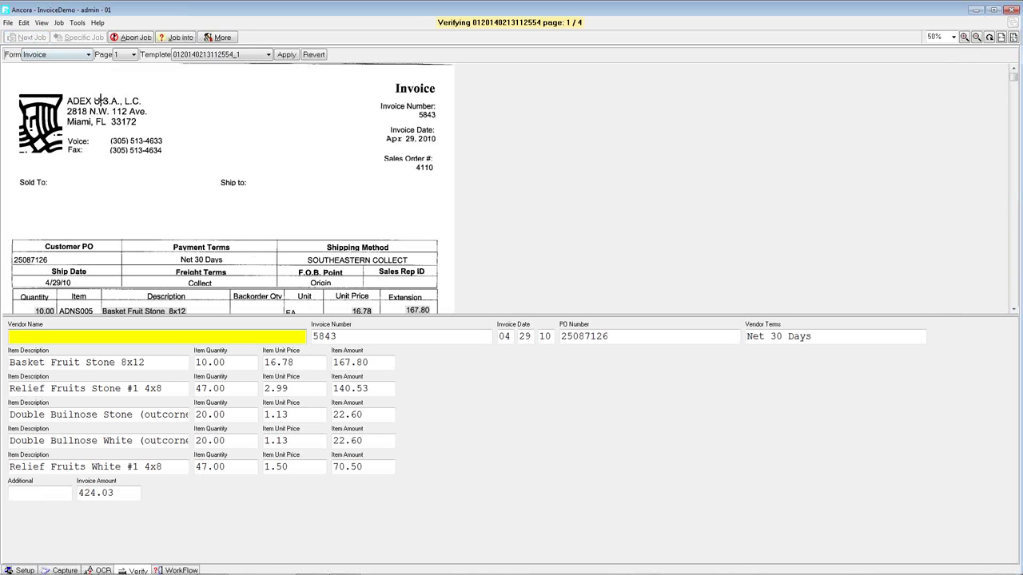
{"action": "key", "text": "Return"}
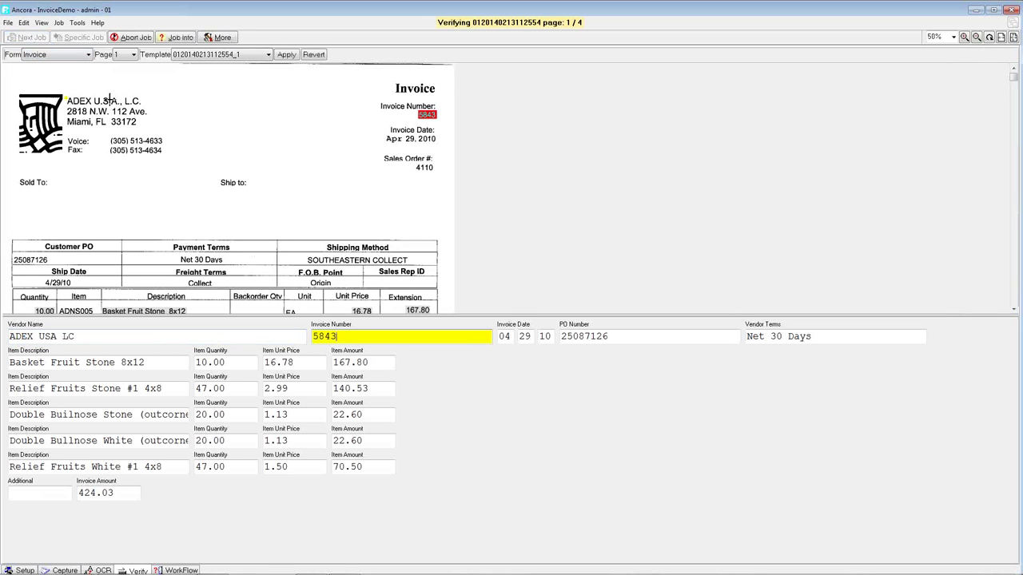
{"action": "key", "text": "Return"}
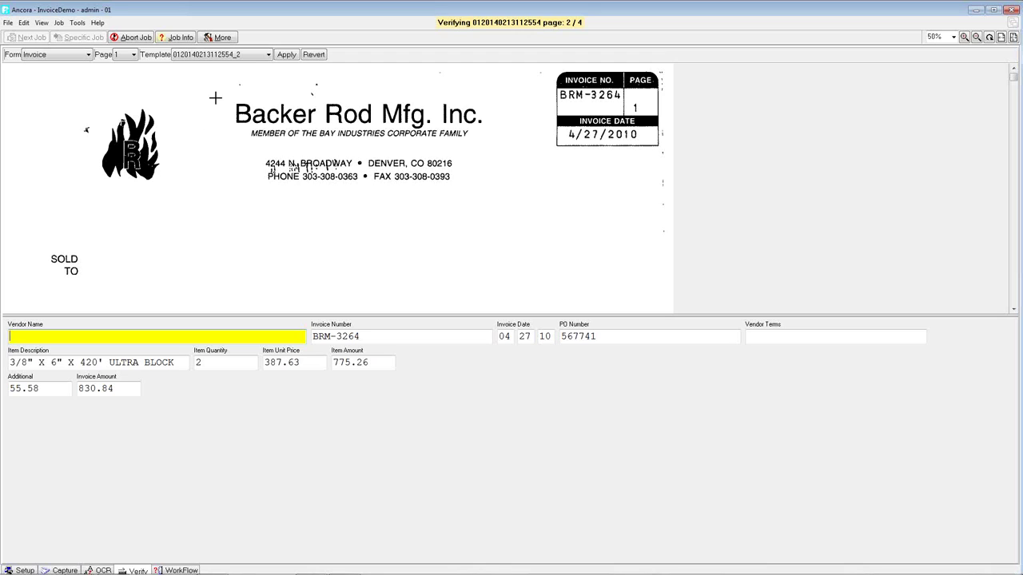
{"action": "left_click_drag", "start_coordinate": [224, 97], "coordinate": [490, 132]}
{"action": "key", "text": "Return"}
{"action": "key", "text": "Return"}
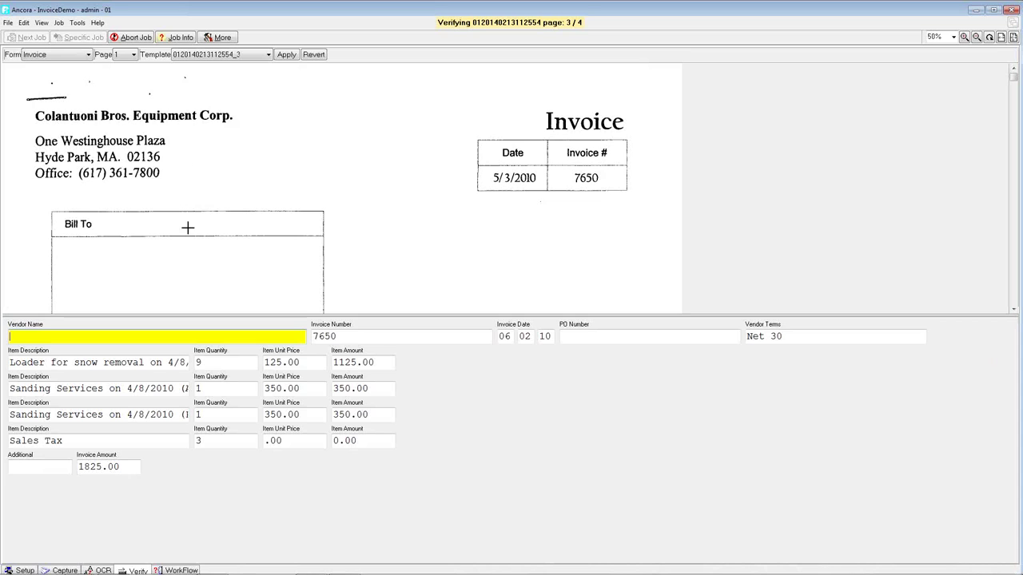
- Fill the Vendor Names for the Colantuoni and W.B. Mason pages from their invoice images
{"action": "left_click", "coordinate": [176, 113]}
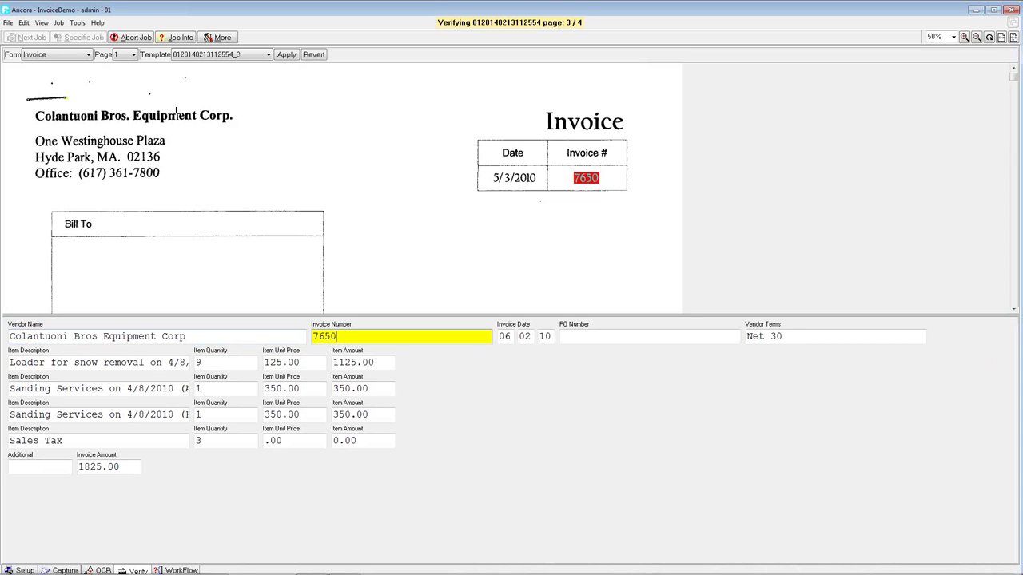
{"action": "key", "text": "Return"}
{"action": "key", "text": "Return"}
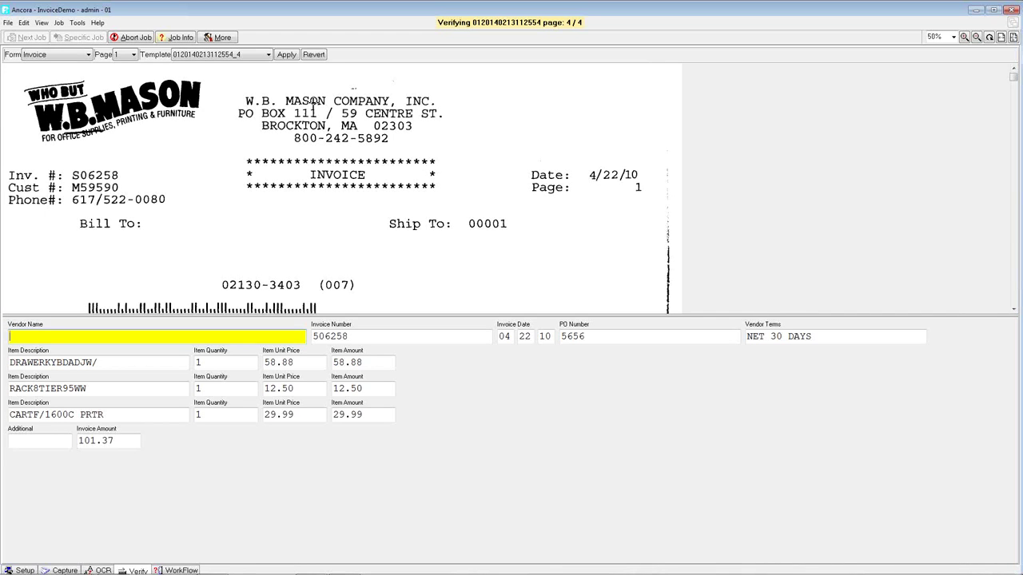
{"action": "left_click", "coordinate": [313, 105]}
{"action": "key", "text": "Return"}
{"action": "key", "text": "Return"}
{"action": "key", "text": "Return"}
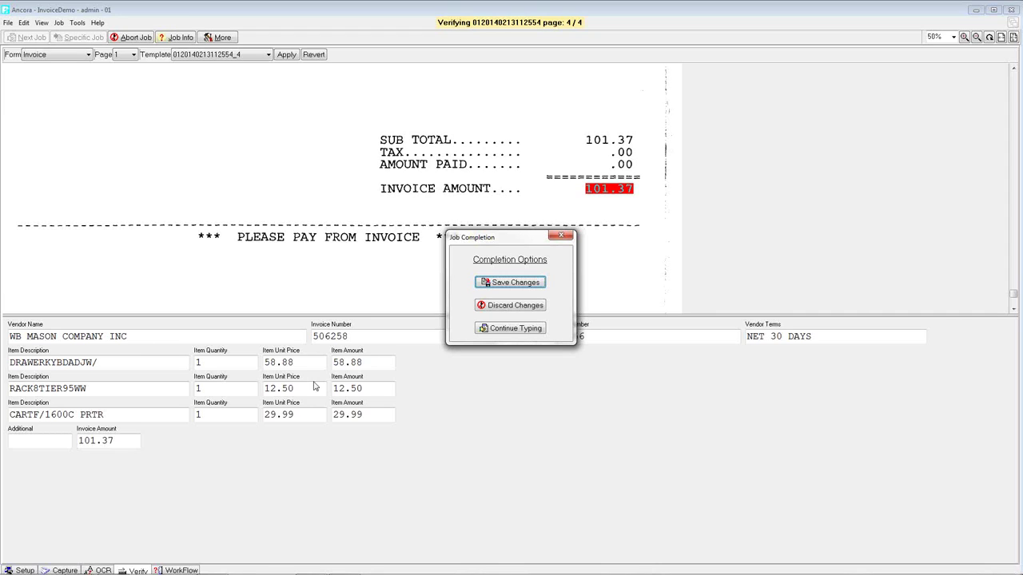
- Resume verification, finish the W.B. Mason Invoice Amount field, and save the job's changes
{"action": "left_click", "coordinate": [533, 330]}
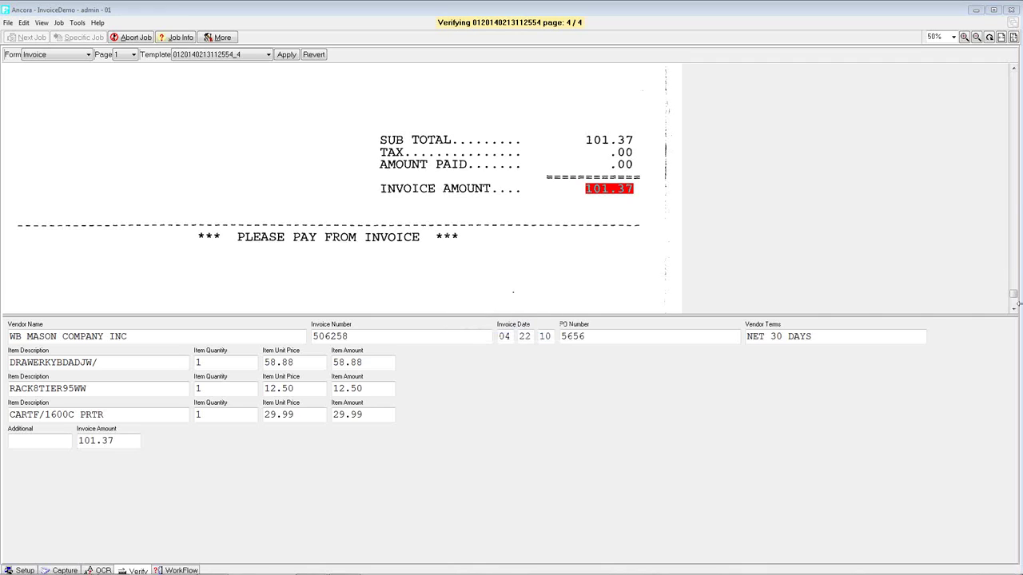
{"action": "left_click_drag", "start_coordinate": [1013, 293], "coordinate": [1013, 78]}
{"action": "scroll", "coordinate": [987, 86], "scroll_direction": "down", "scroll_amount": 1}
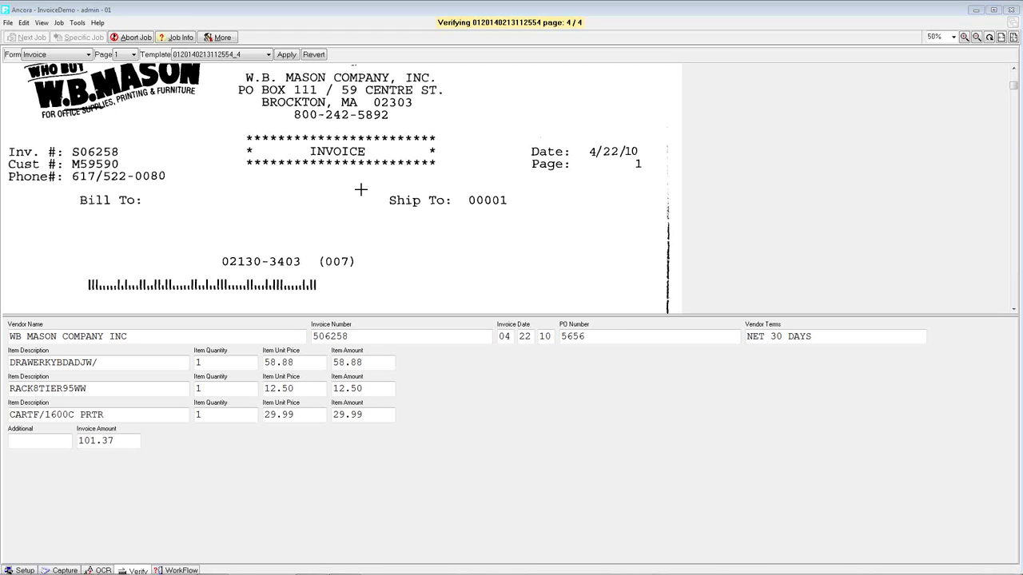
{"action": "left_click", "coordinate": [128, 441]}
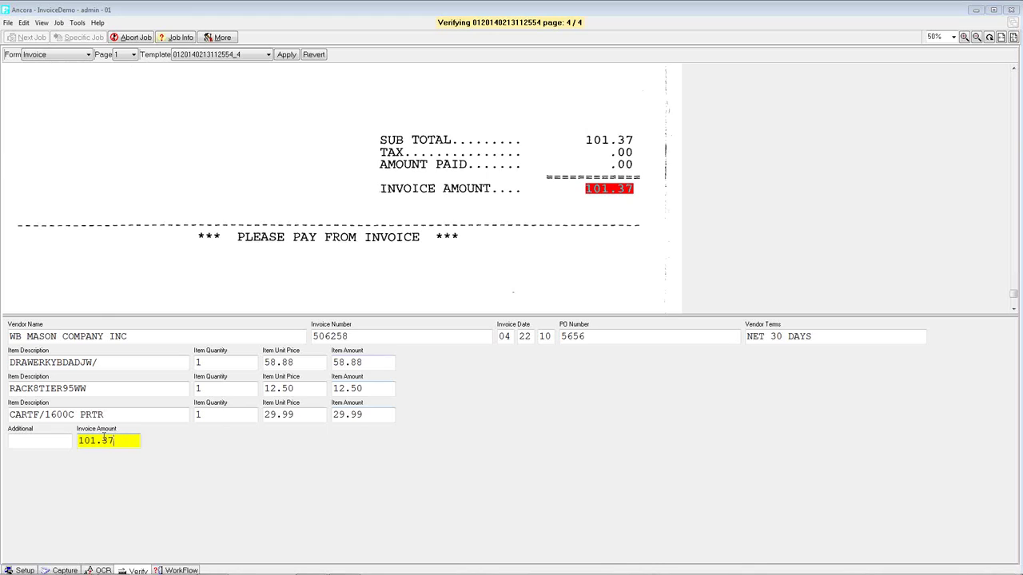
{"action": "key", "text": "Return"}
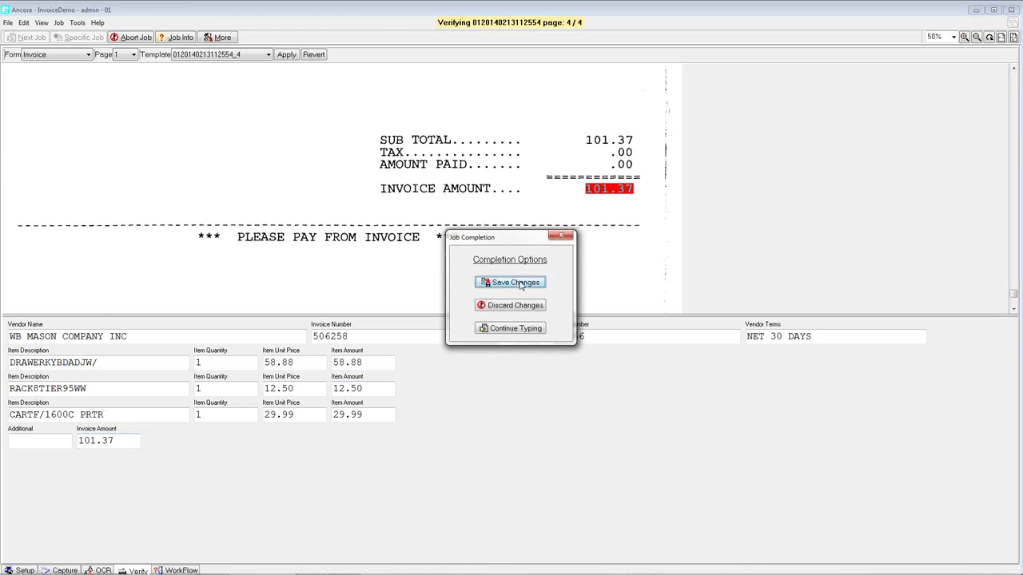
{"action": "left_click", "coordinate": [517, 283]}
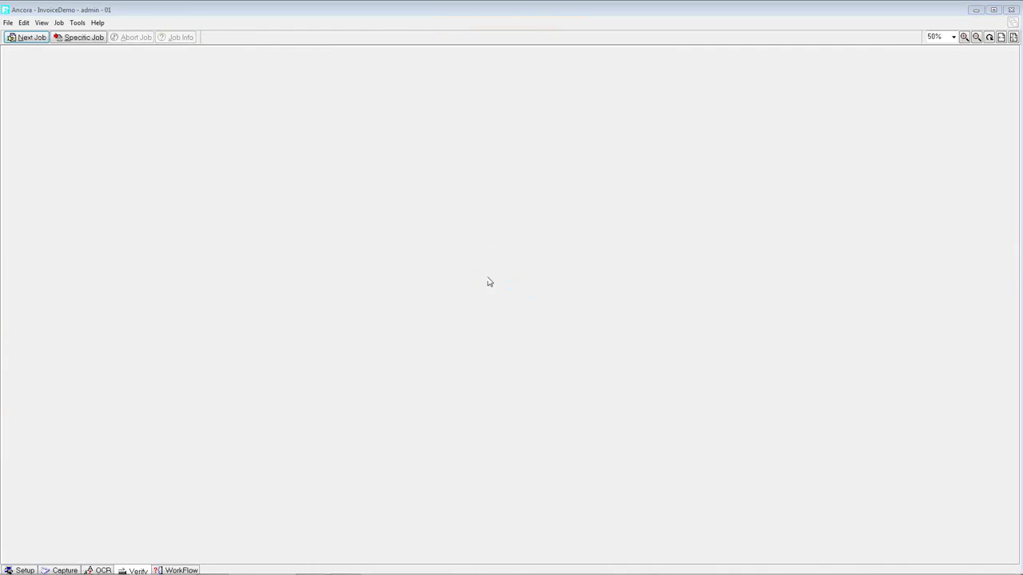
- In Setup, view the General template and each of the four numbered invoice templates
{"action": "left_click", "coordinate": [25, 571]}
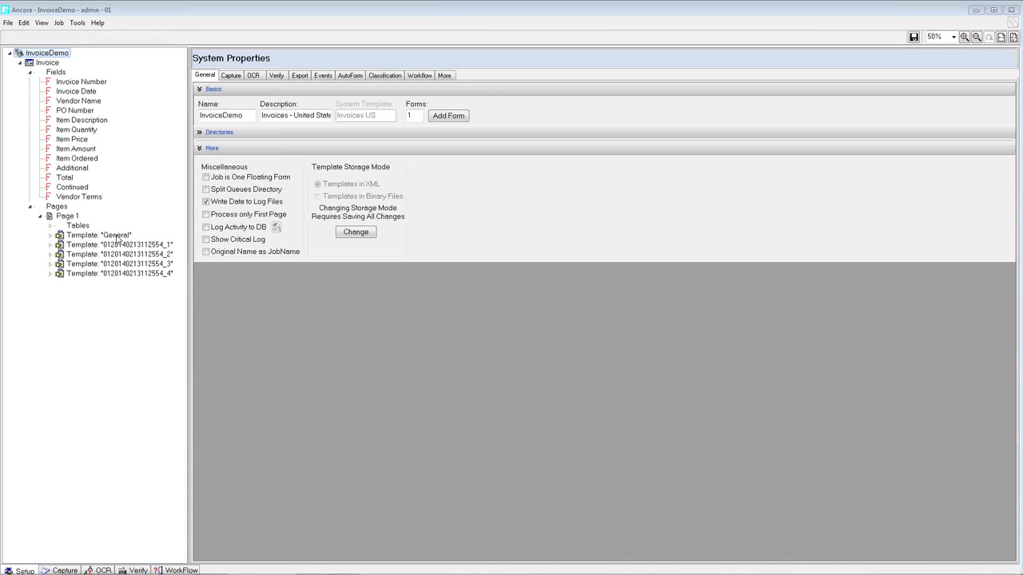
{"action": "left_click", "coordinate": [116, 236]}
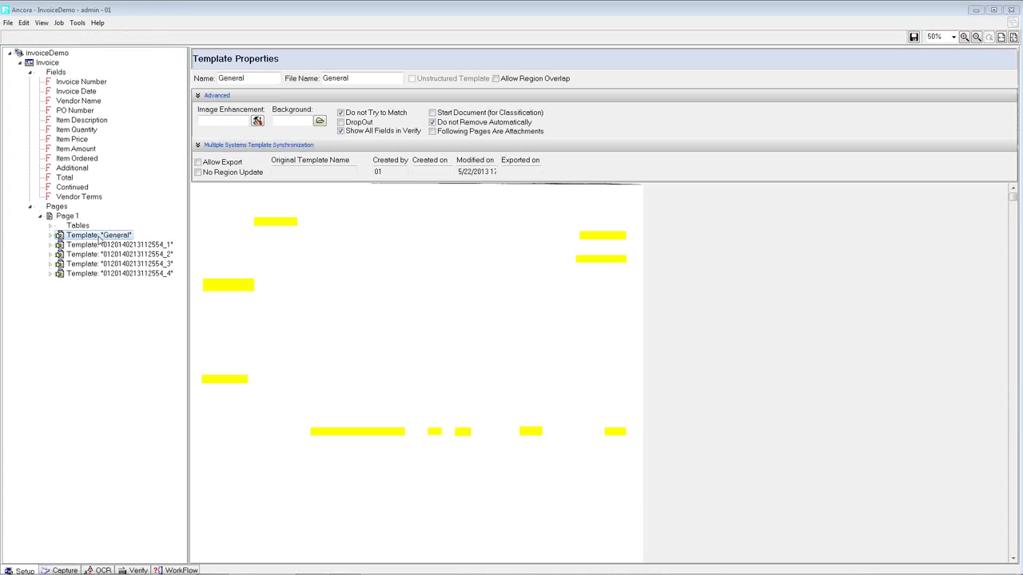
{"action": "left_click", "coordinate": [100, 245]}
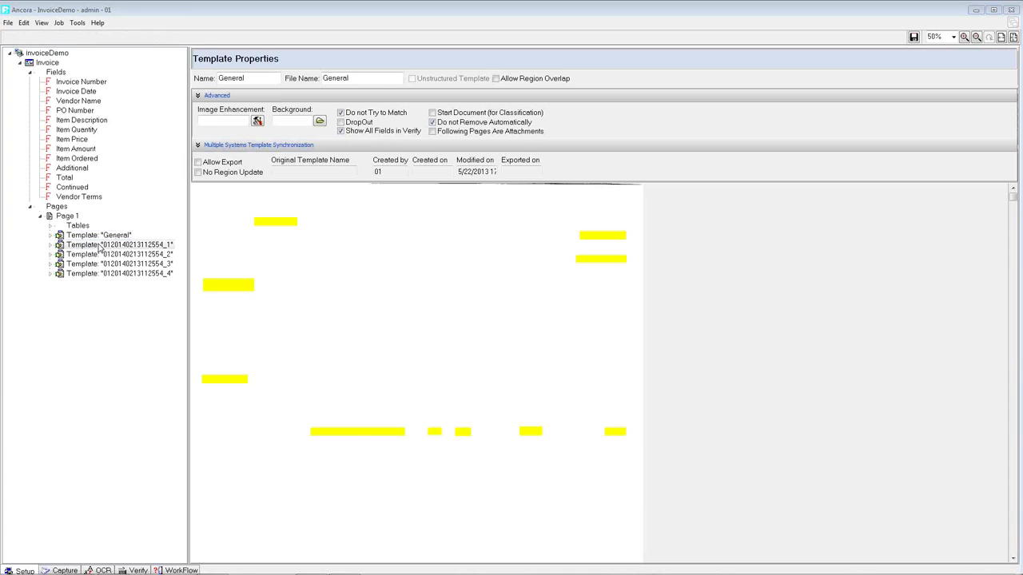
{"action": "left_click", "coordinate": [112, 255]}
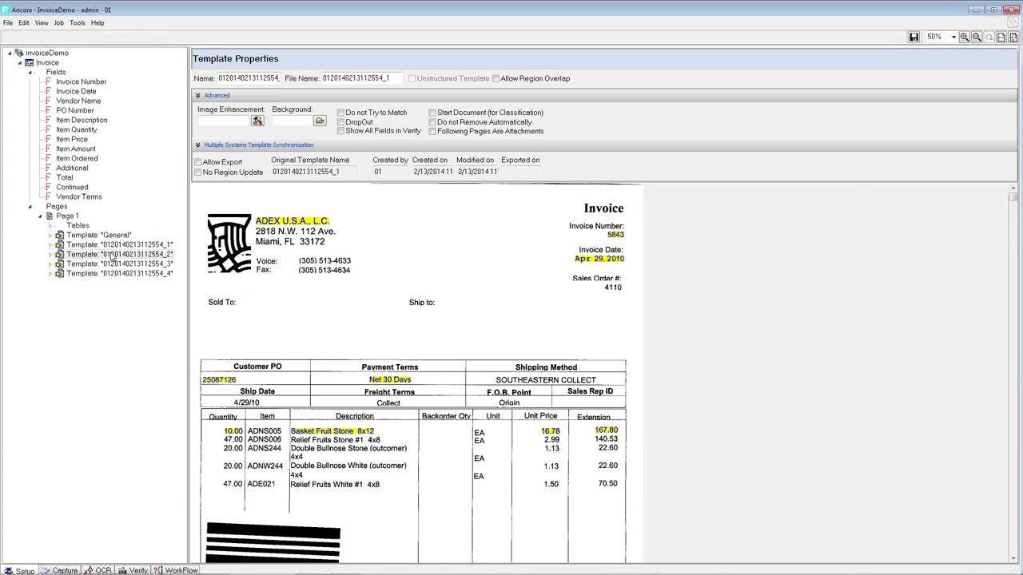
{"action": "left_click", "coordinate": [110, 264]}
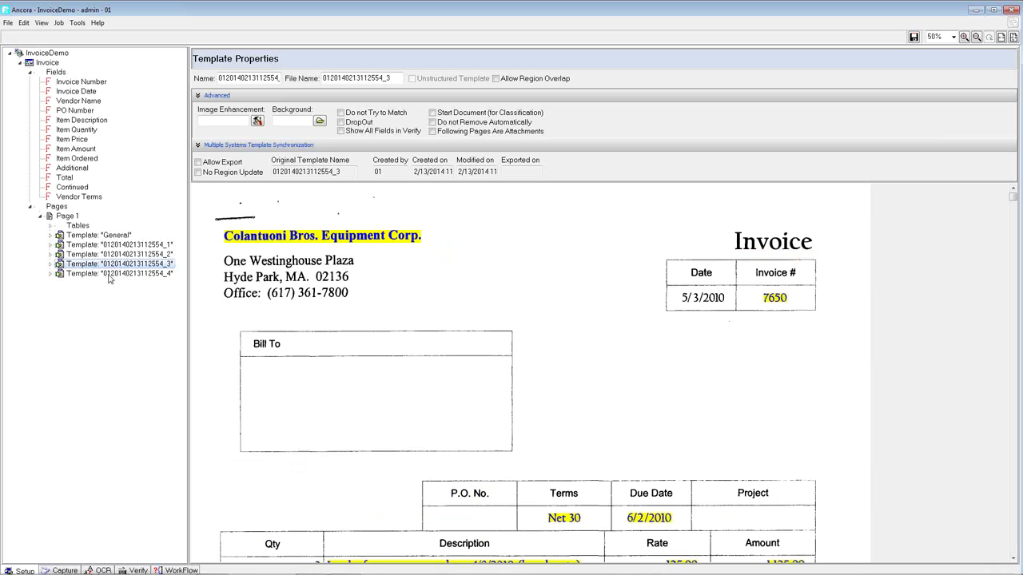
{"action": "left_click", "coordinate": [109, 275]}
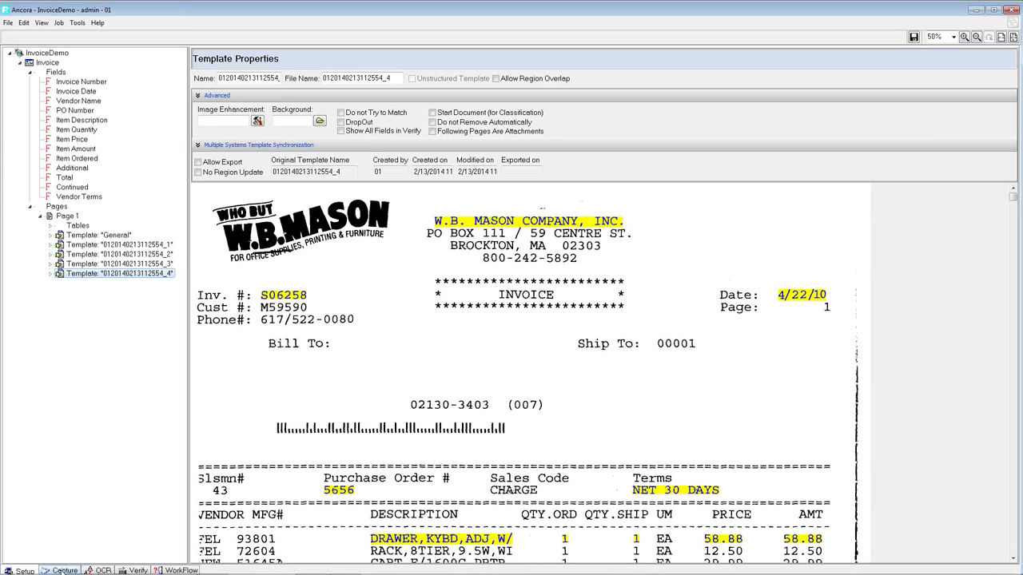
{"action": "left_click", "coordinate": [64, 571]}
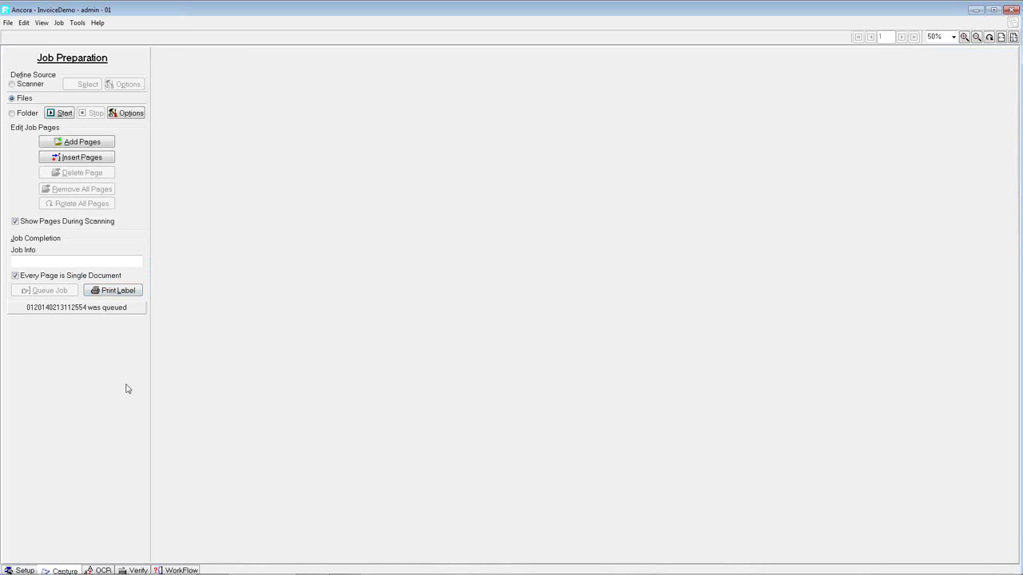
- Add Colantuoni2.tif and Mason4.tif from the Jobs > Second Run folder as pages of a new job
{"action": "left_click", "coordinate": [99, 145]}
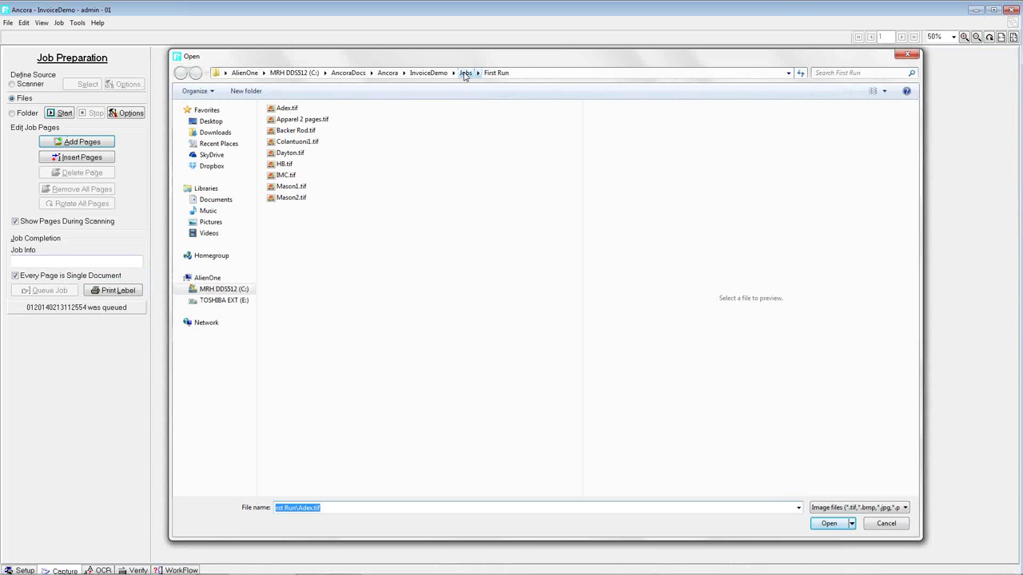
{"action": "left_click", "coordinate": [465, 73]}
{"action": "double_click", "coordinate": [340, 135]}
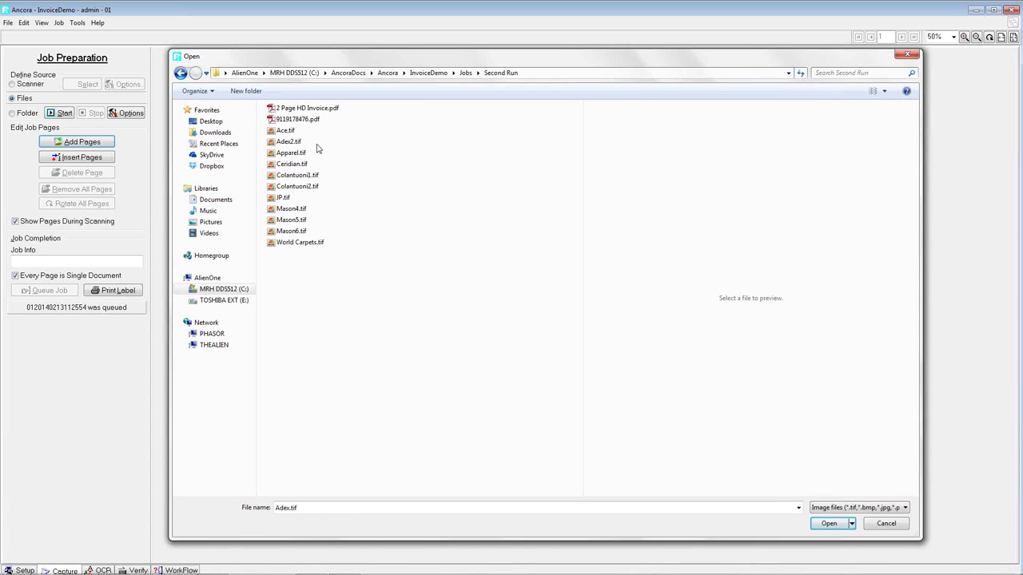
{"action": "left_click", "coordinate": [299, 175]}
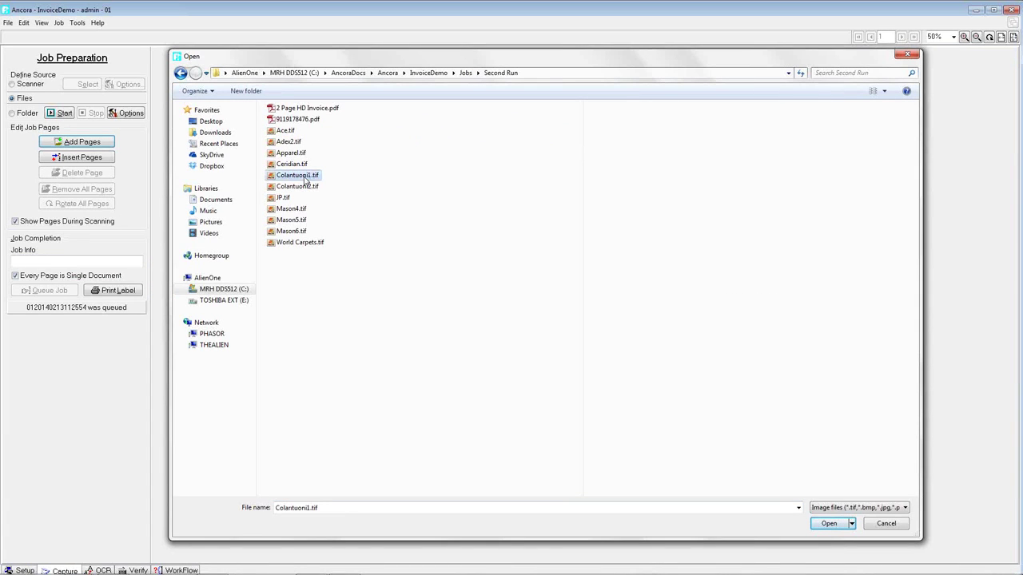
{"action": "left_click", "coordinate": [302, 186]}
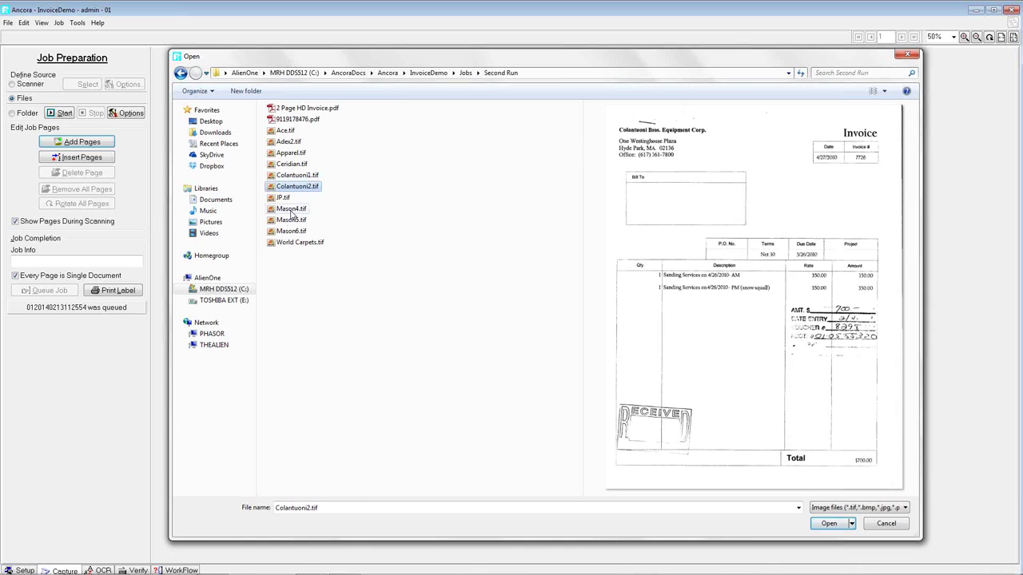
{"action": "left_click", "coordinate": [291, 210], "text": "ctrl"}
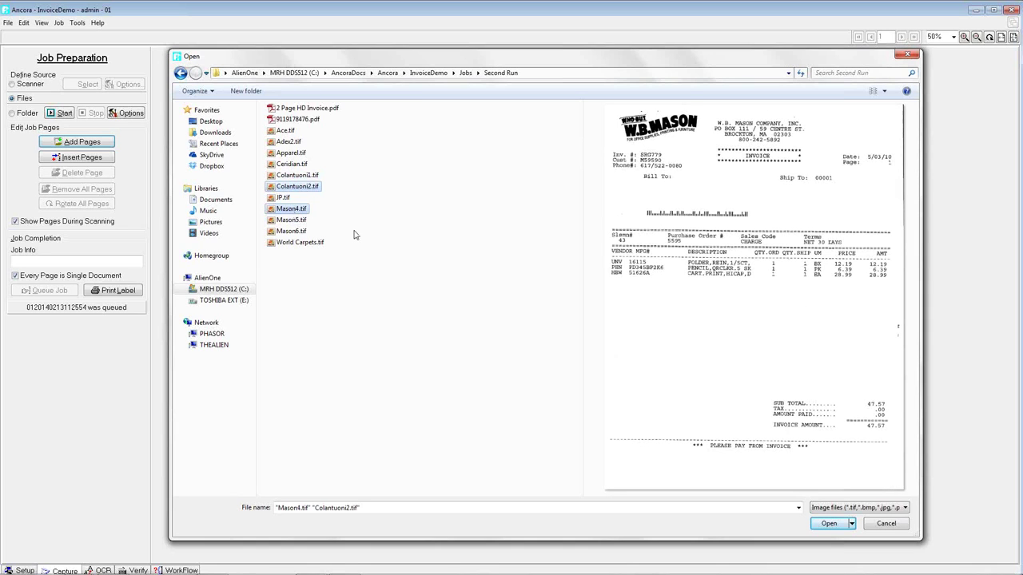
{"action": "left_click", "coordinate": [831, 524]}
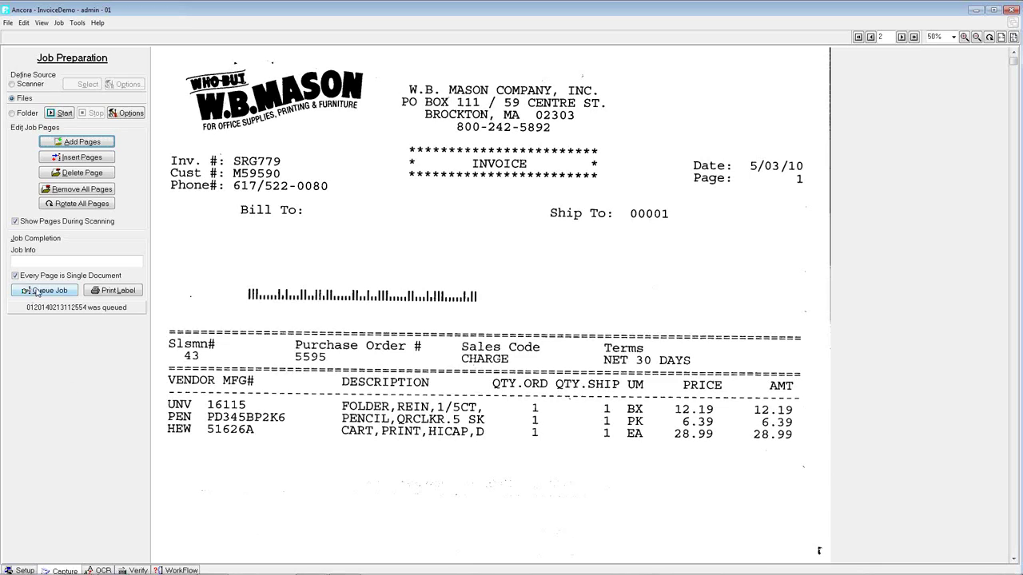
- Queue the new two-page job and confirm sending it to OCR
{"action": "left_click", "coordinate": [42, 291]}
{"action": "left_click", "coordinate": [542, 313]}
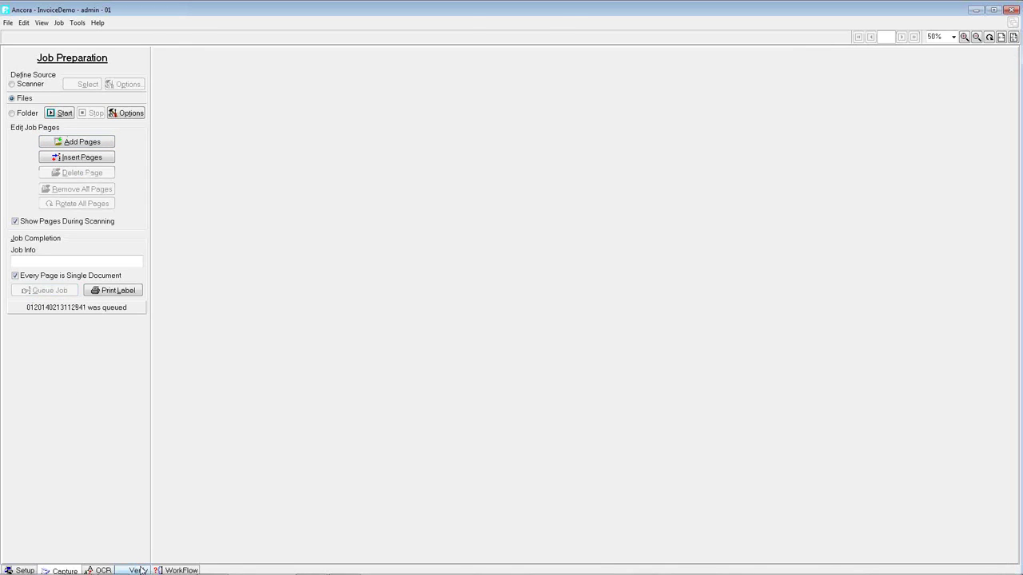
{"action": "left_click", "coordinate": [138, 569]}
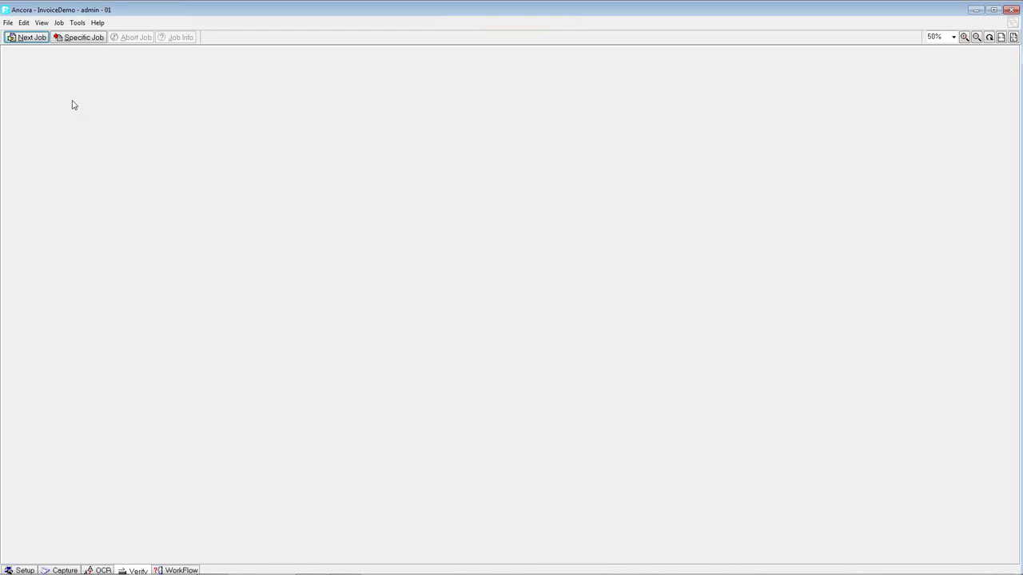
- Load the new job and step through the Colantuoni invoice fields to reach the W.B. Mason page
{"action": "left_click", "coordinate": [36, 39]}
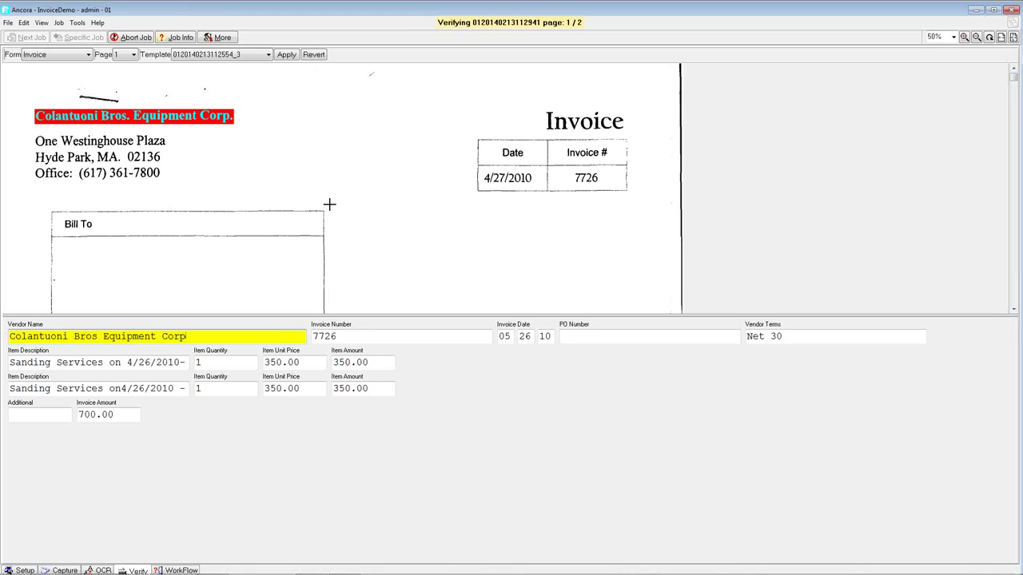
{"action": "key", "text": "Tab"}
{"action": "key", "text": "Tab"}
{"action": "key", "text": "Tab"}
{"action": "key", "text": "Tab"}
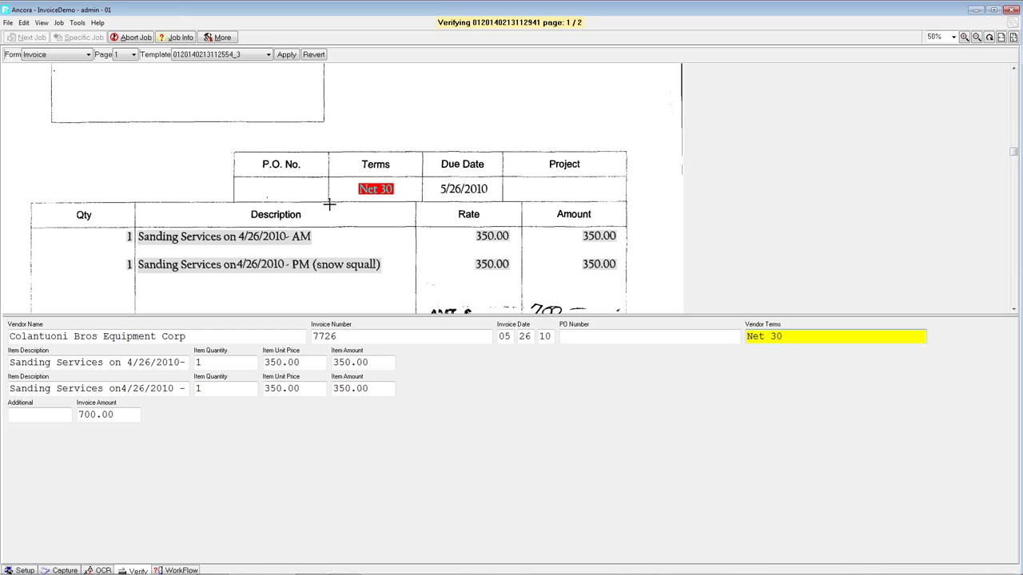
{"action": "key", "text": "Return"}
{"action": "key", "text": "Return"}
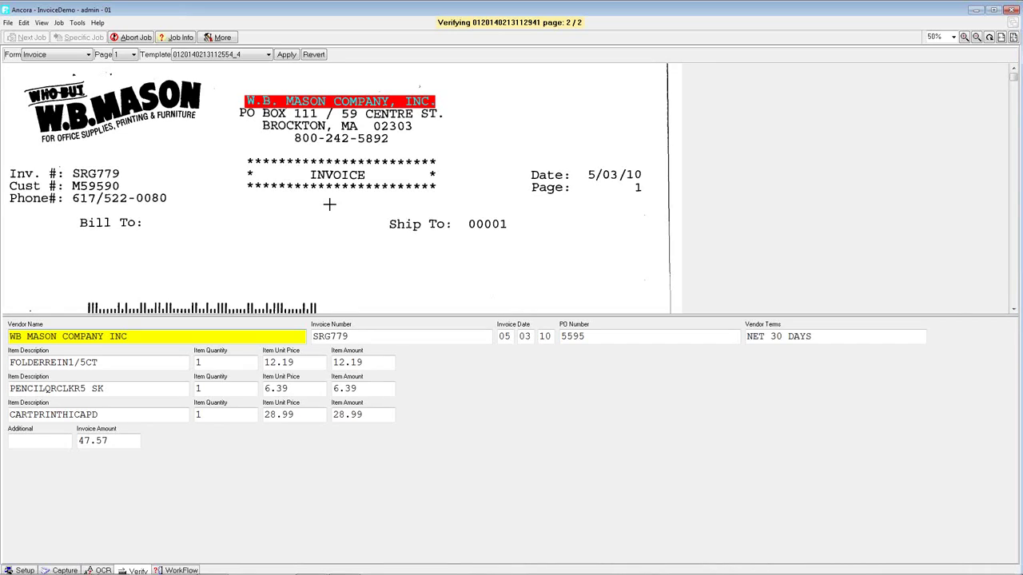
- Jump to the W.B. Mason 47.57 total and bring up the Job Completion prompt
{"action": "key", "text": "Return"}
{"action": "key", "text": "Return"}
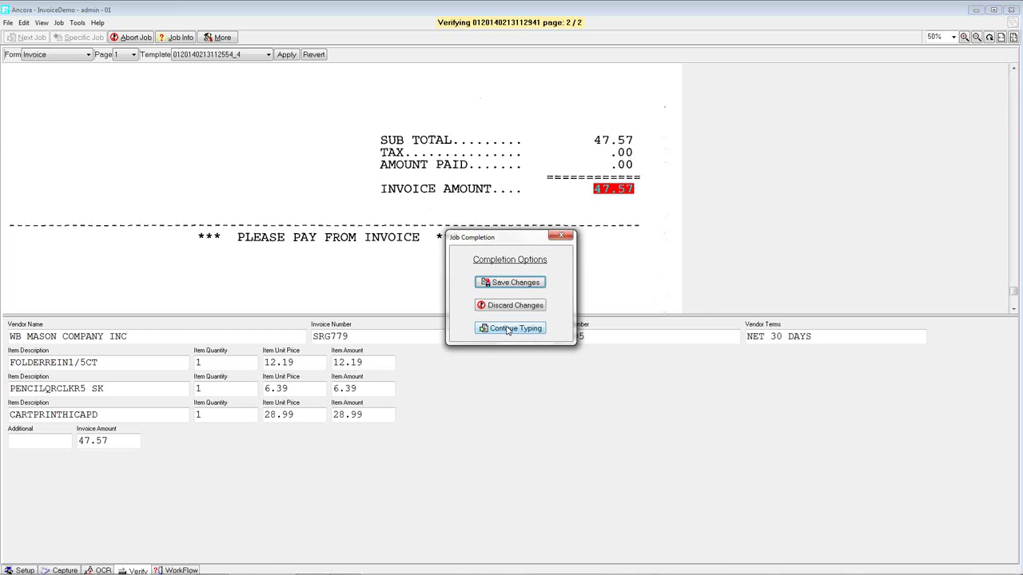
- Keep editing the job, changing the second line item's amount from 6.39 to 6.30 and checking the vendor name
{"action": "left_click", "coordinate": [506, 329]}
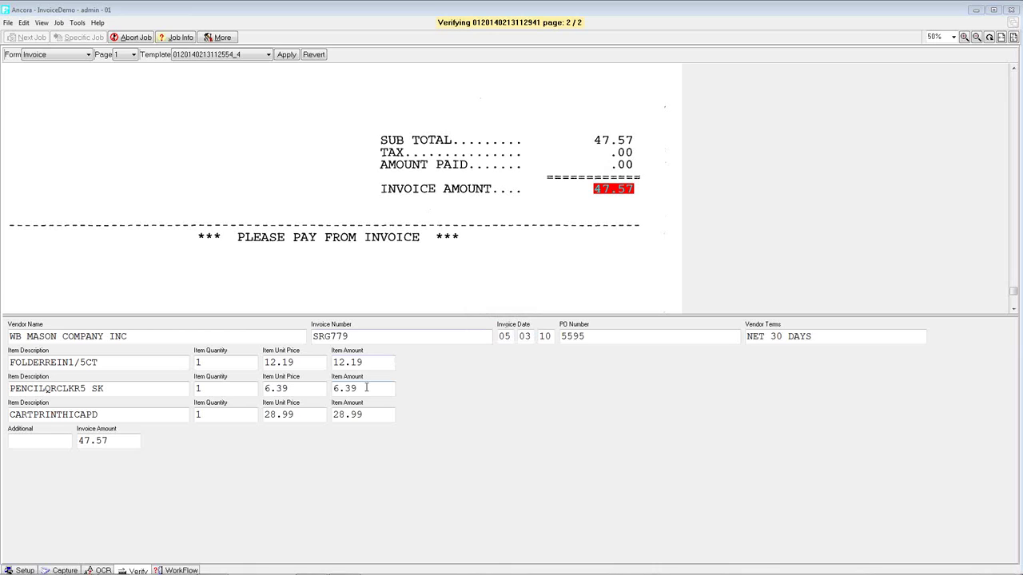
{"action": "left_click", "coordinate": [366, 387]}
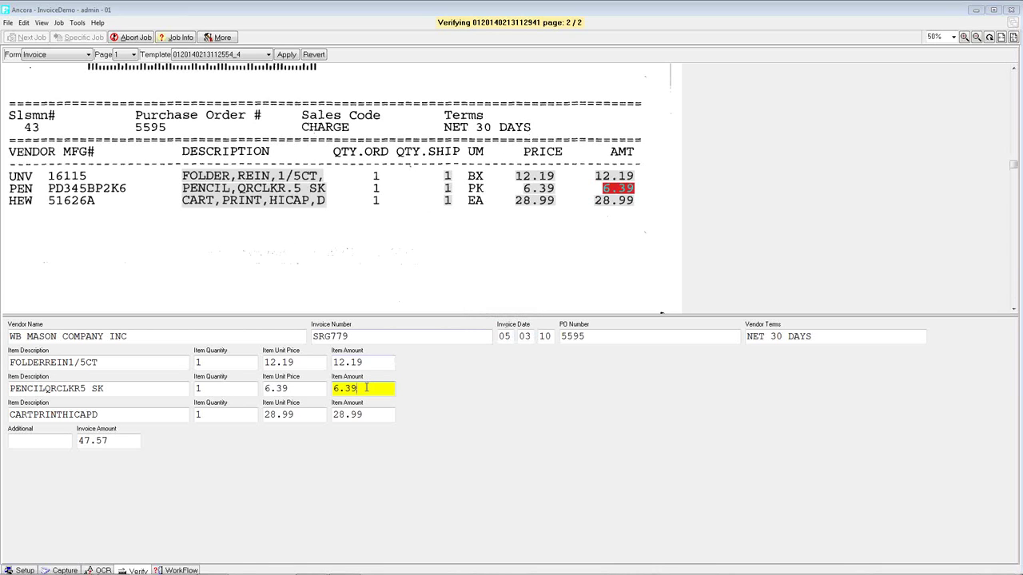
{"action": "key", "text": "BackSpace"}
{"action": "type", "text": "0"}
{"action": "left_click", "coordinate": [160, 337]}
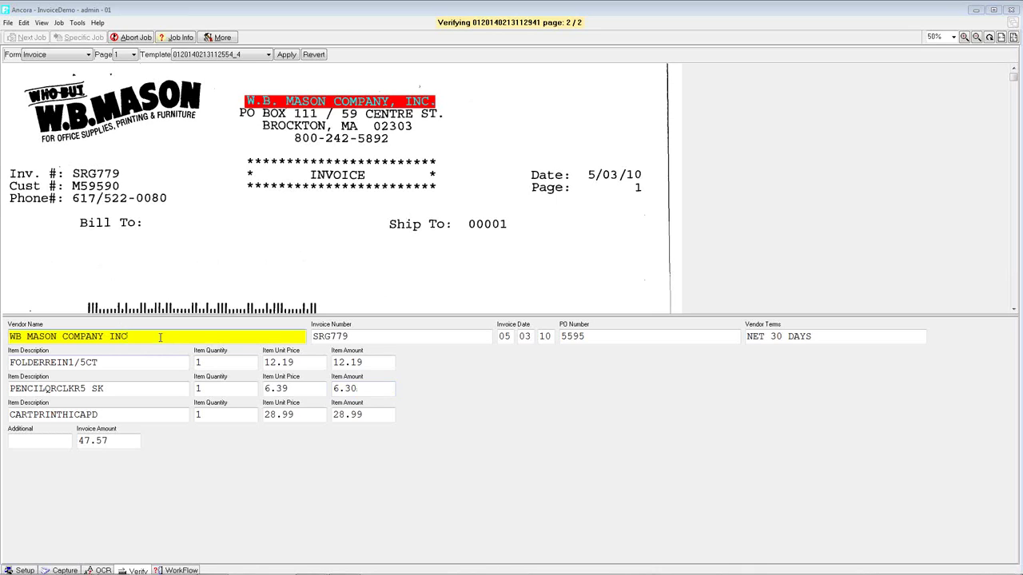
{"action": "key", "text": "Return"}
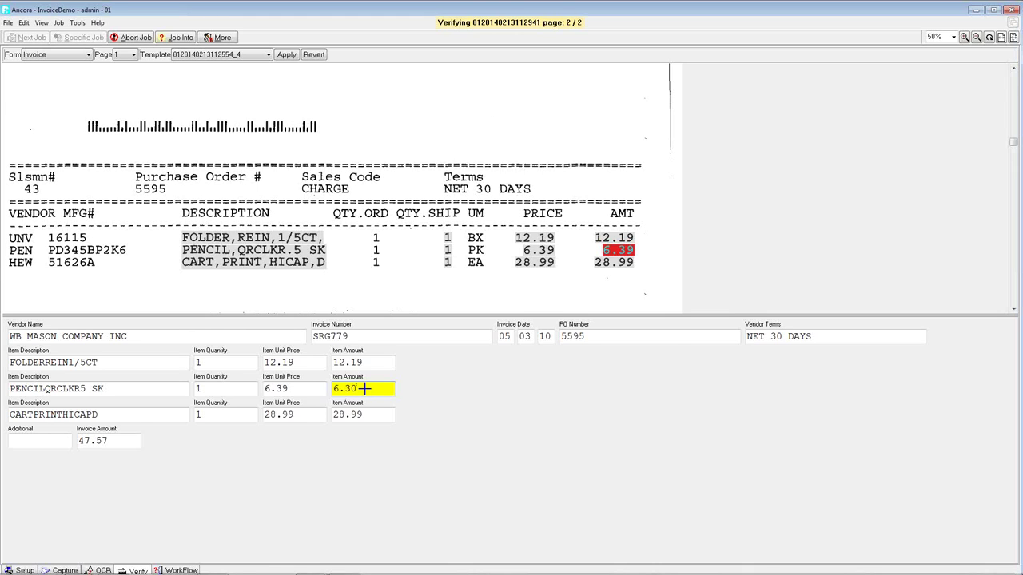
- In the enlarged invoice balance check, correct the PENCIL line's amount from 6.30 to 6.39
{"action": "key", "text": "Return"}
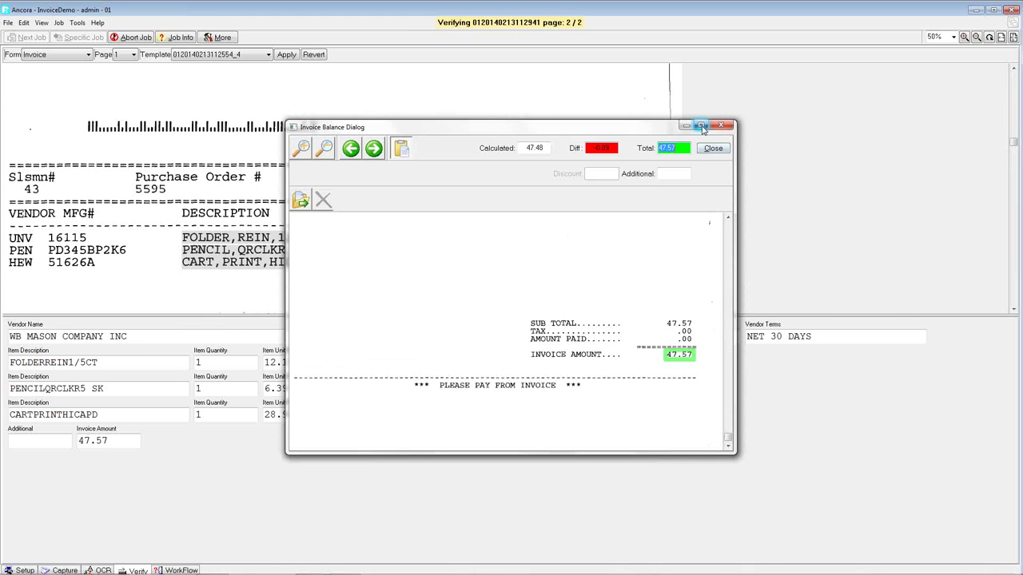
{"action": "left_click", "coordinate": [700, 126]}
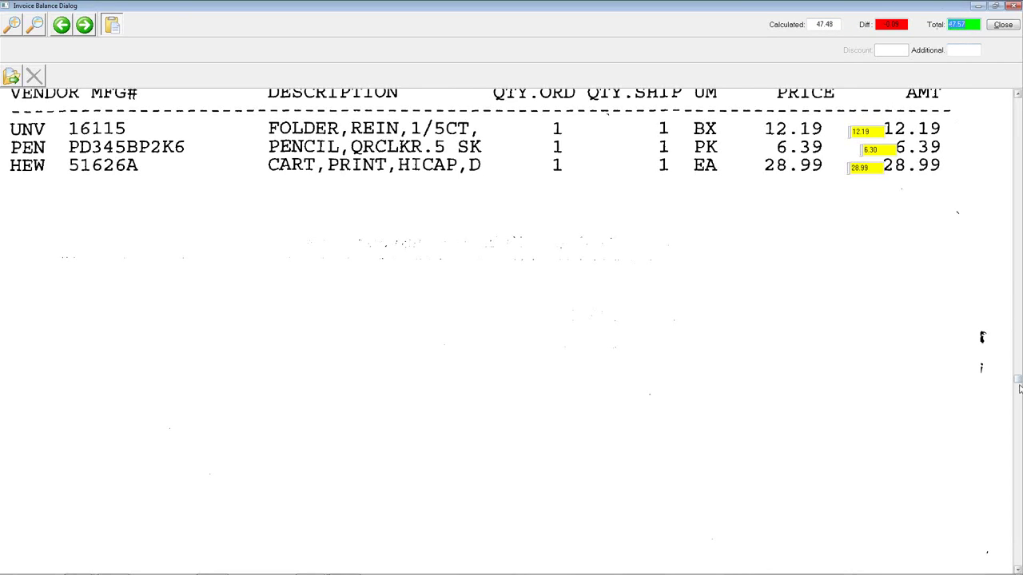
{"action": "scroll", "coordinate": [1021, 394], "scroll_direction": "down", "scroll_amount": 5}
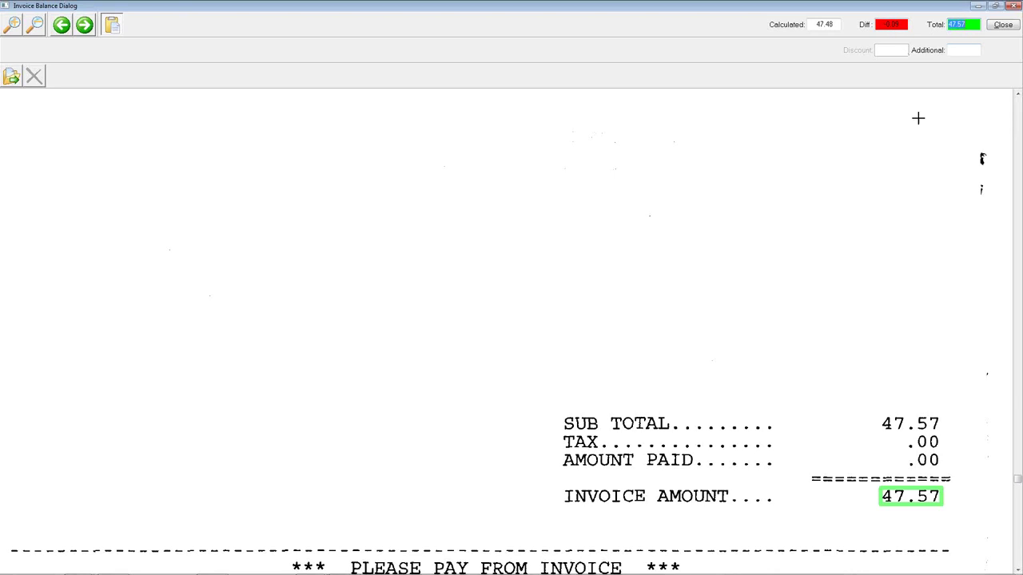
{"action": "left_click_drag", "start_coordinate": [1017, 479], "coordinate": [1009, 319]}
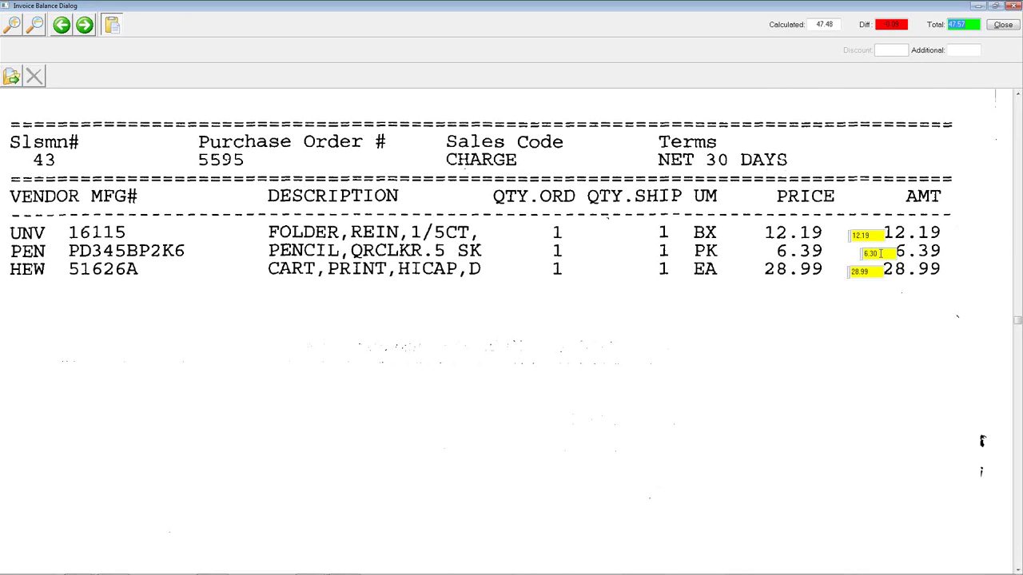
{"action": "left_click", "coordinate": [880, 253]}
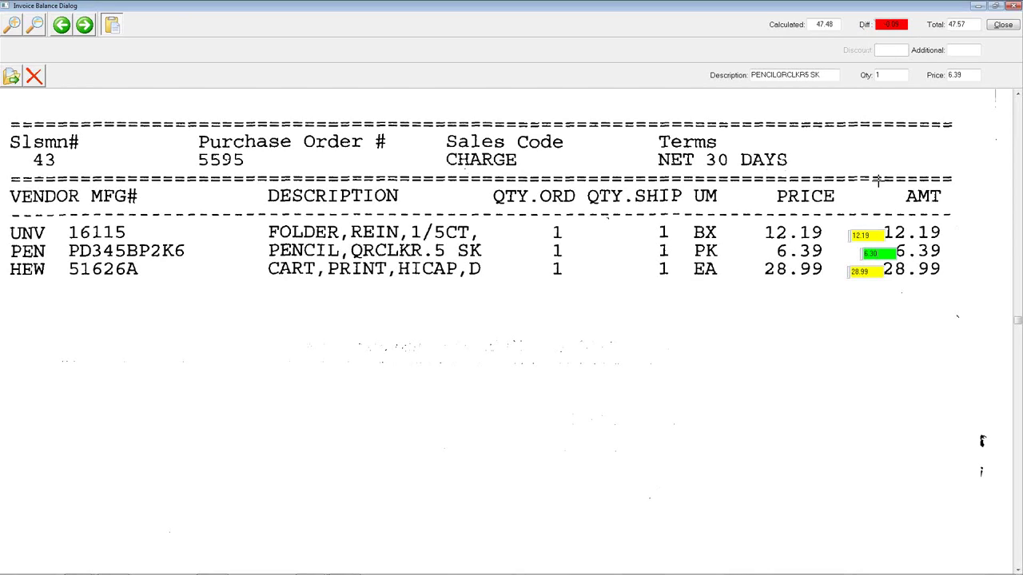
{"action": "type", "text": "9"}
- Close the balance dialog, complete the job and choose Save Changes for the corrected invoice
{"action": "left_click", "coordinate": [1001, 24]}
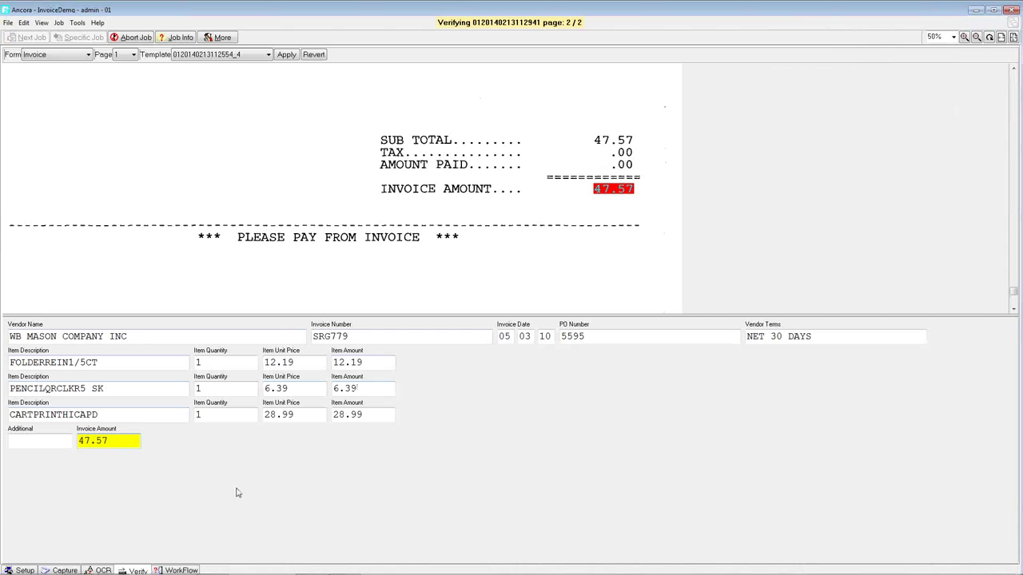
{"action": "key", "text": "Return"}
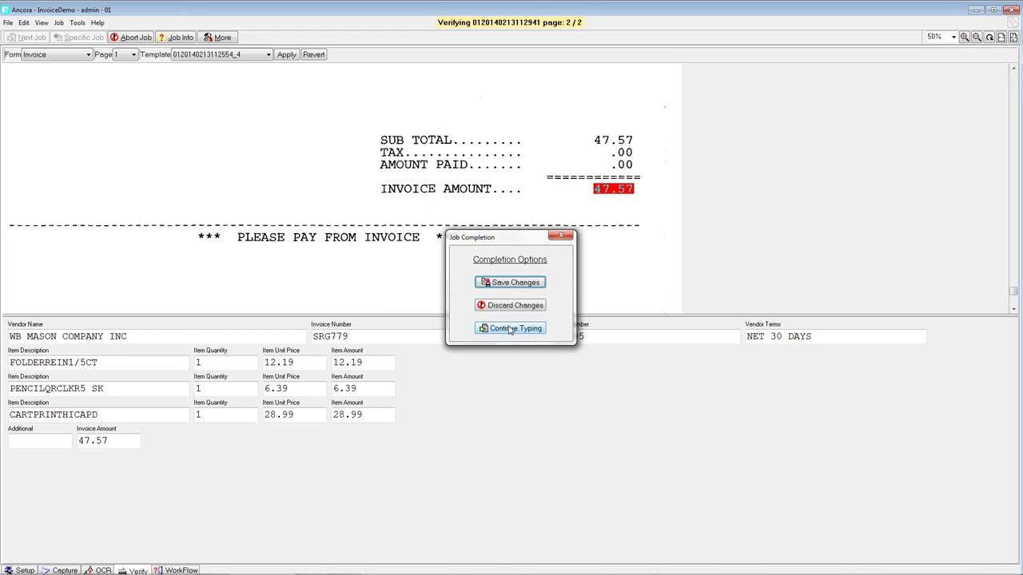
{"action": "left_click", "coordinate": [513, 285]}
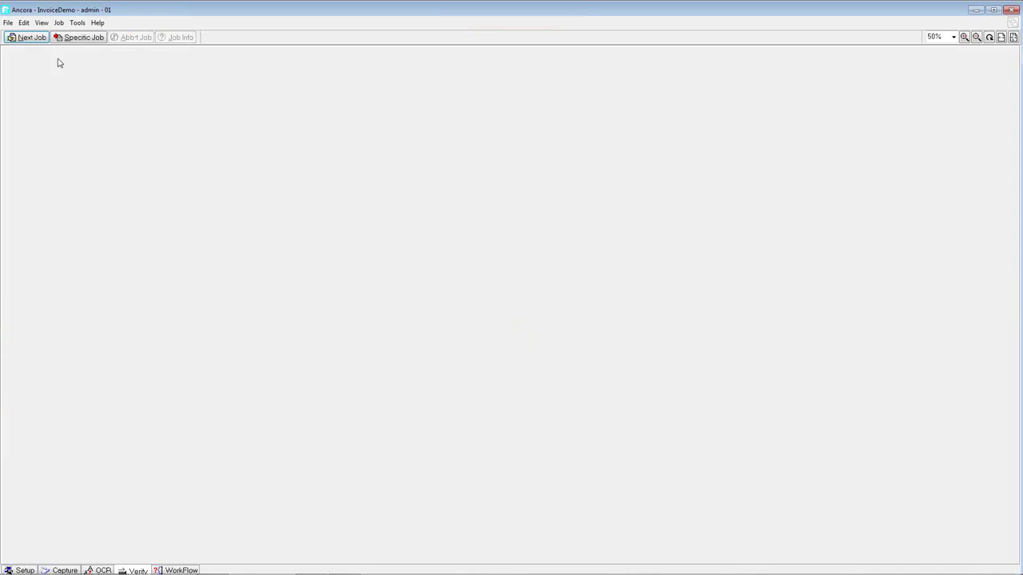
- Log off and log back in to the WorkFlowDemo system with the account password
{"action": "left_click", "coordinate": [8, 23]}
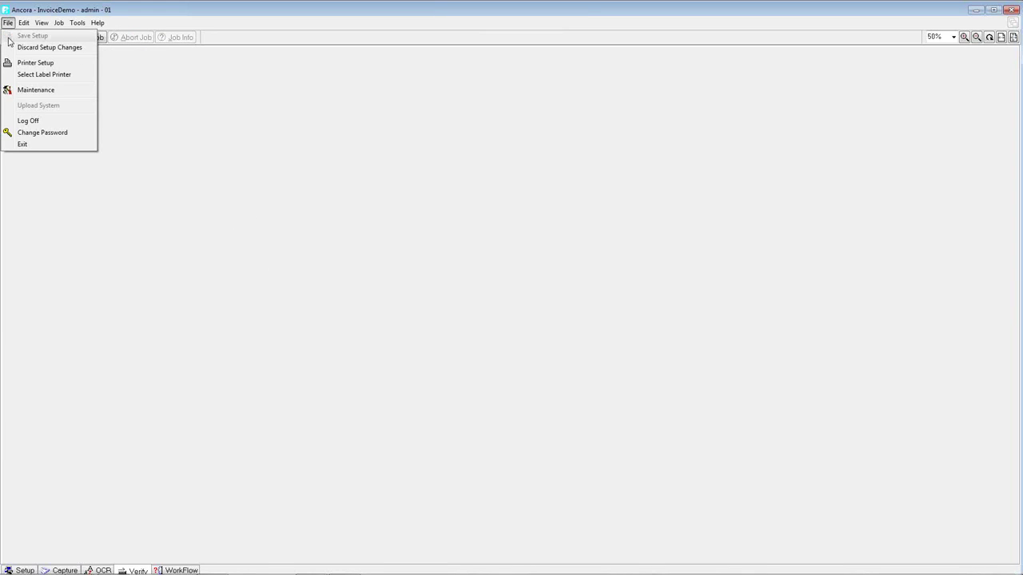
{"action": "left_click", "coordinate": [27, 122]}
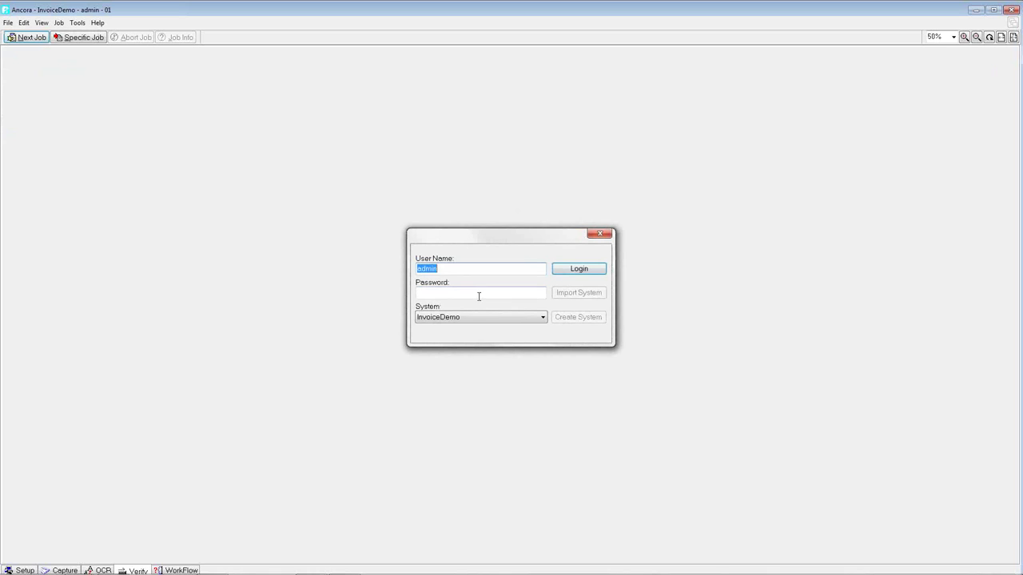
{"action": "left_click", "coordinate": [479, 296]}
{"action": "type", "text": "admin"}
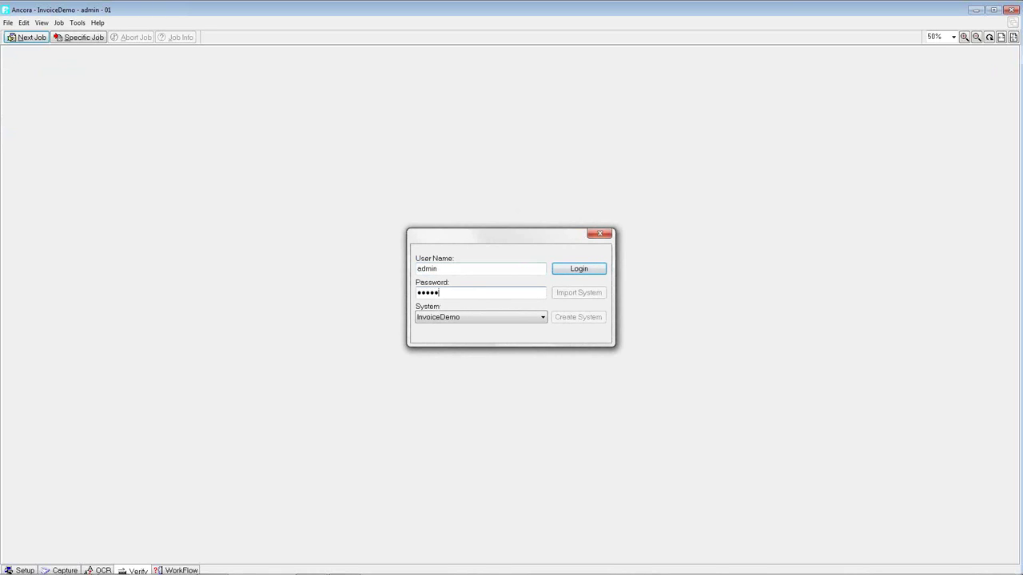
{"action": "type", "text": "12"}
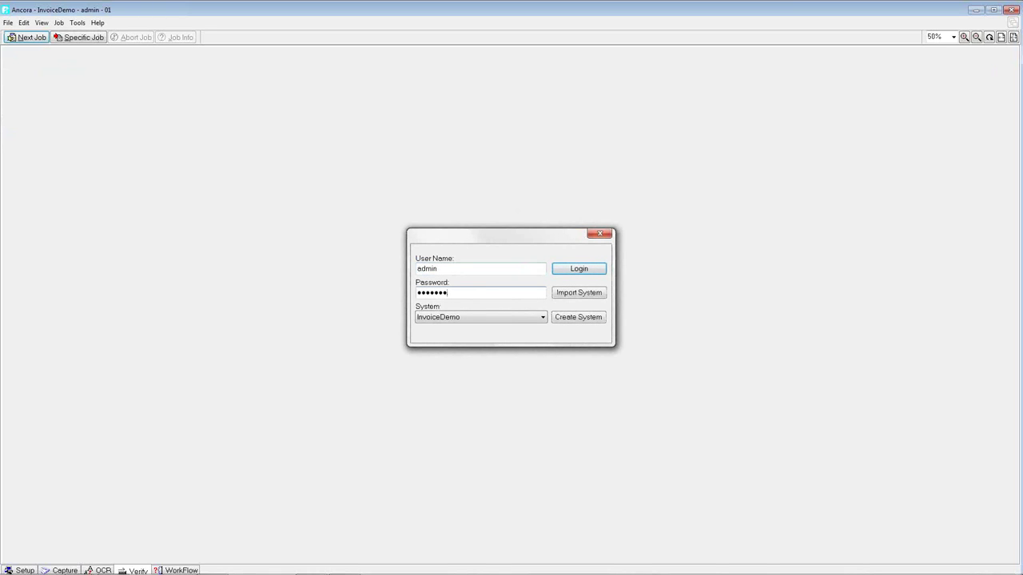
{"action": "left_click", "coordinate": [505, 315]}
{"action": "left_click", "coordinate": [458, 392]}
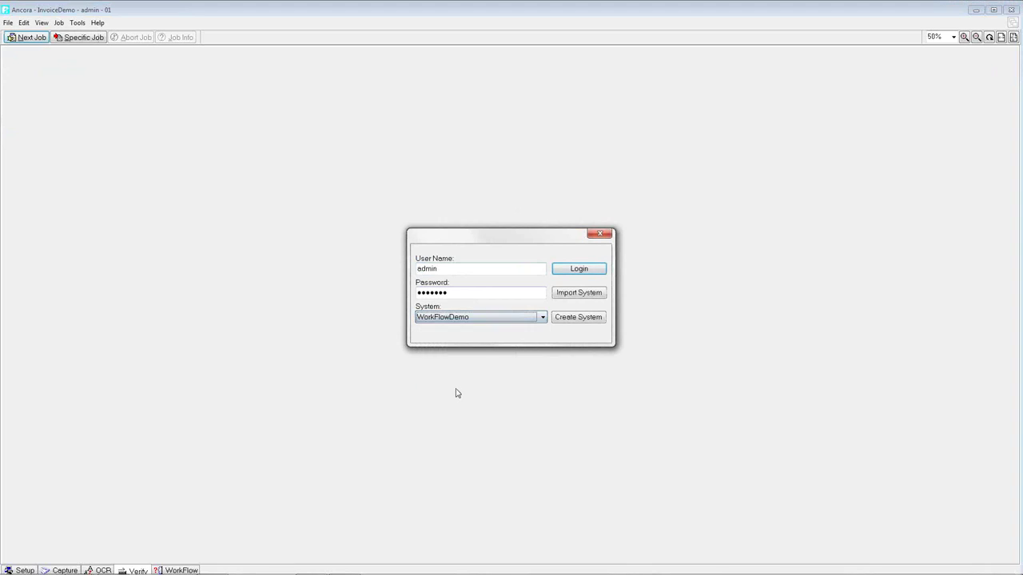
{"action": "left_click", "coordinate": [581, 271]}
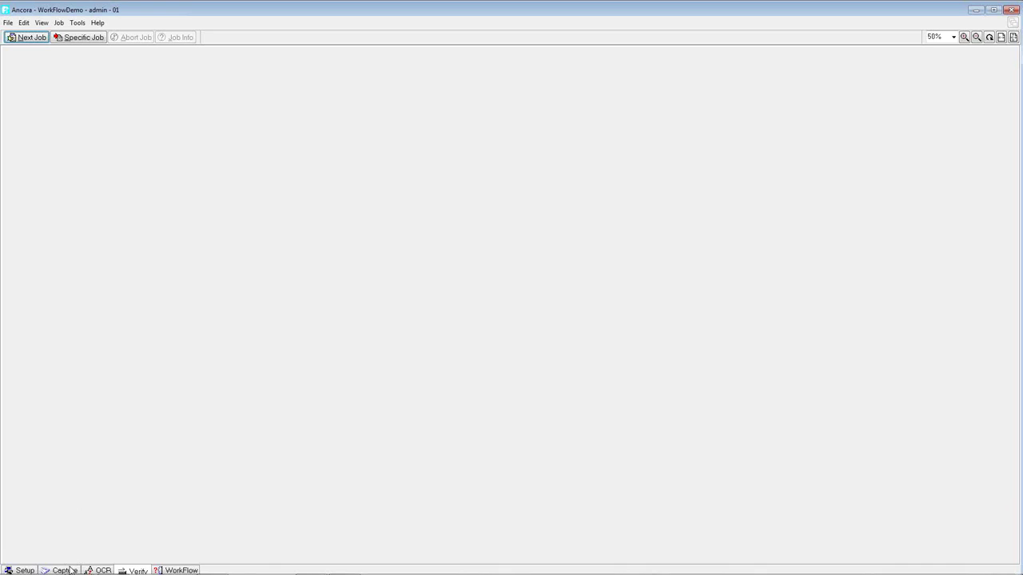
{"action": "left_click", "coordinate": [24, 570]}
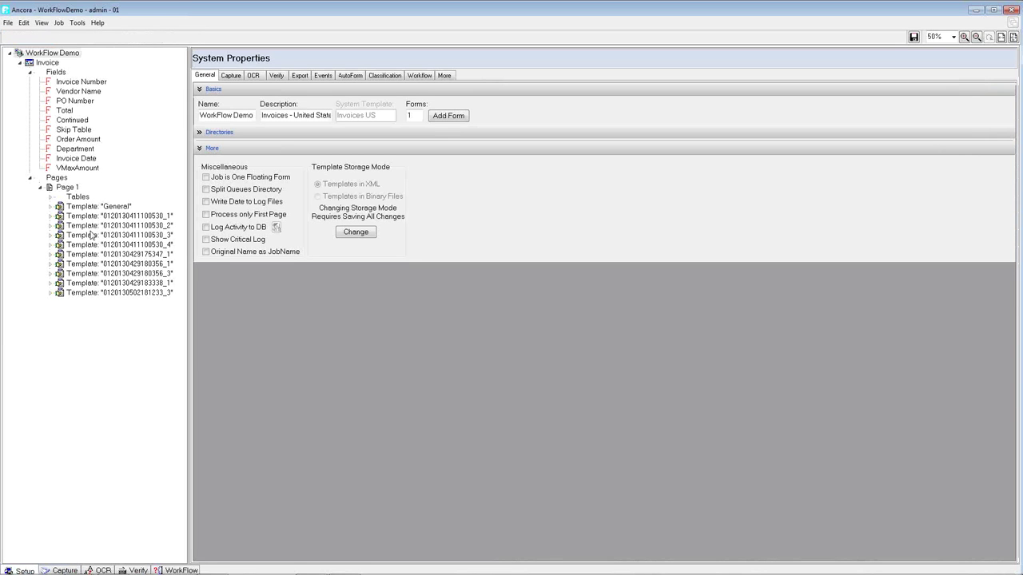
{"action": "left_click", "coordinate": [104, 254]}
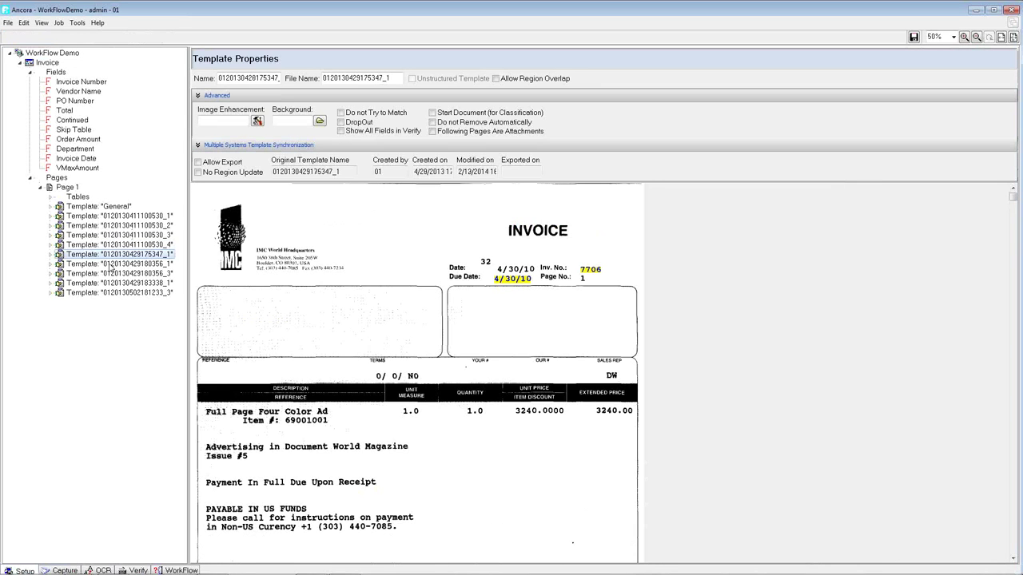
{"action": "left_click", "coordinate": [113, 283]}
{"action": "left_click", "coordinate": [64, 570]}
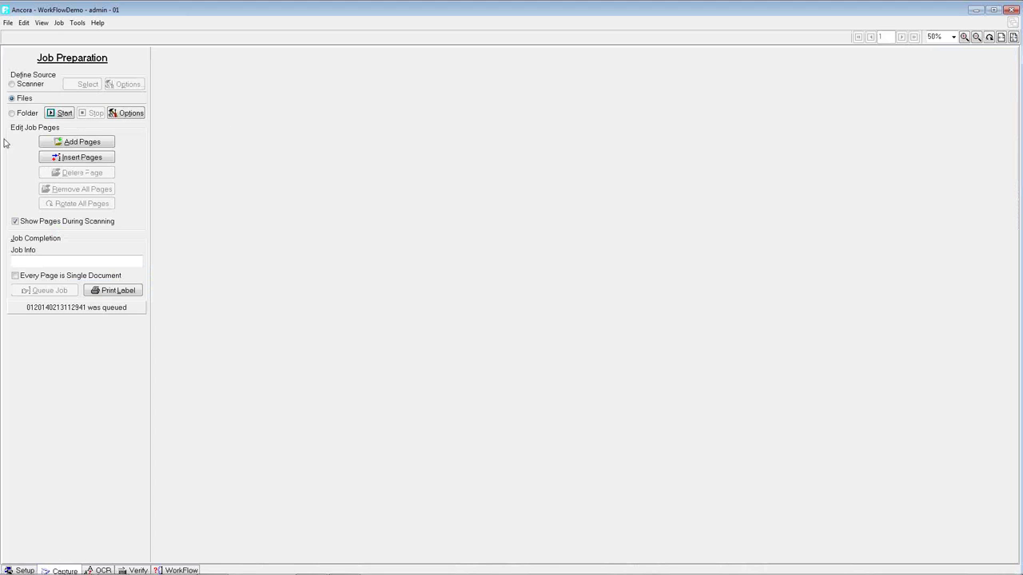
- Add Page2_Amount_Deviation.tif, Page5_No_PO.tif and Page14_No_Total.tif from WorkFlowDemo\Job\WF as job pages
{"action": "left_click", "coordinate": [80, 142]}
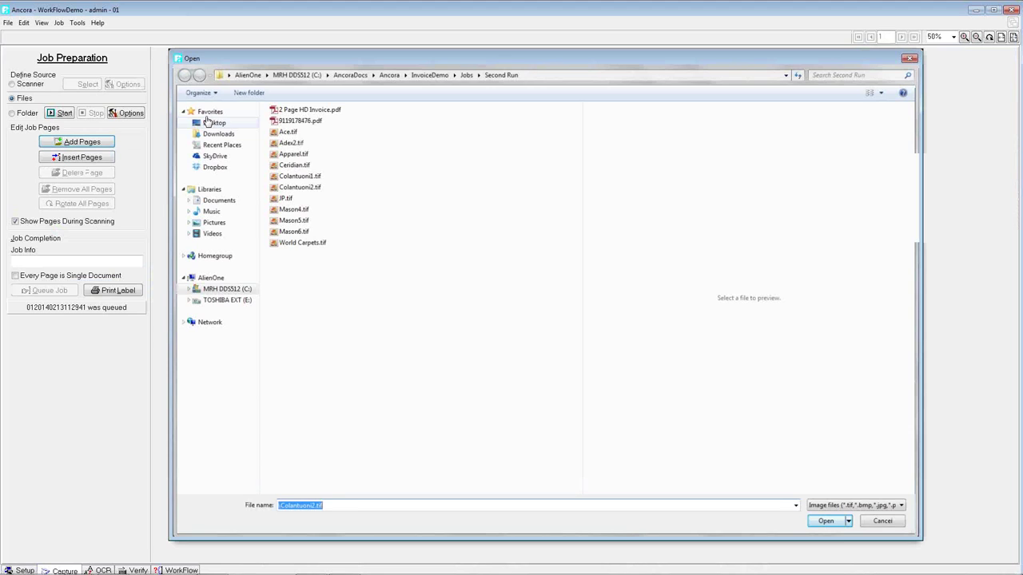
{"action": "left_click", "coordinate": [387, 72]}
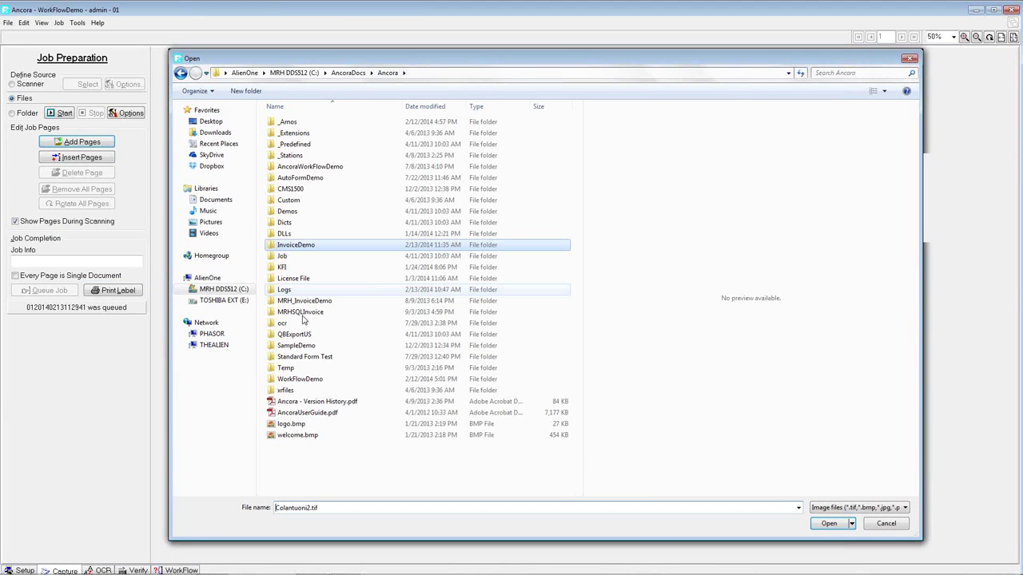
{"action": "double_click", "coordinate": [283, 199]}
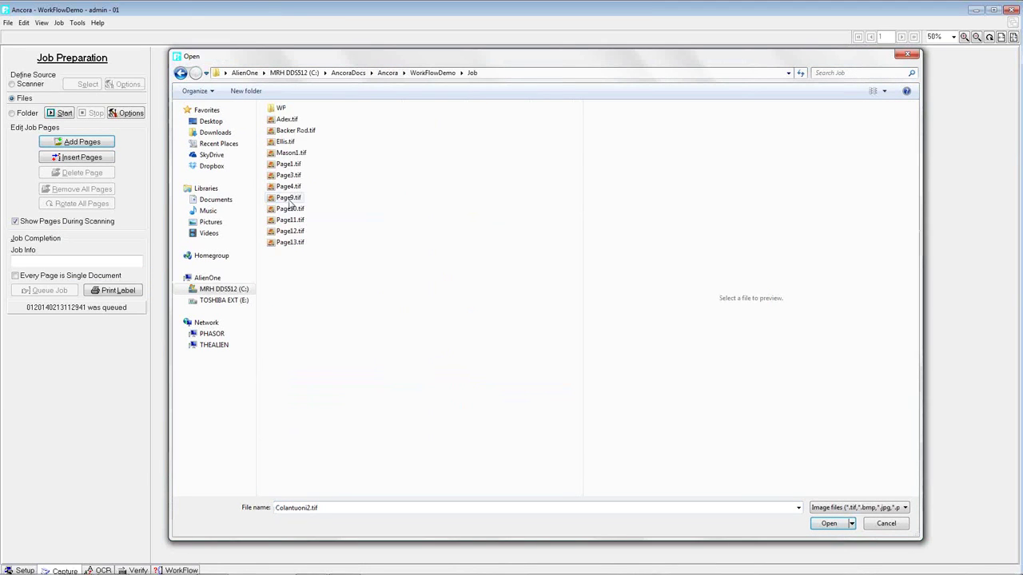
{"action": "double_click", "coordinate": [283, 109]}
{"action": "left_click", "coordinate": [316, 119]}
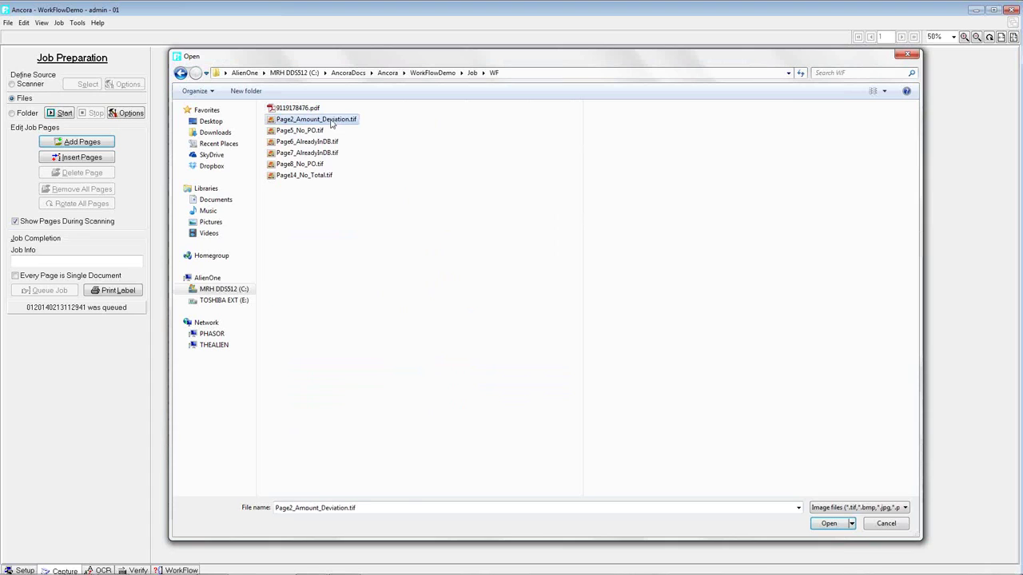
{"action": "left_click", "coordinate": [316, 131], "text": "ctrl"}
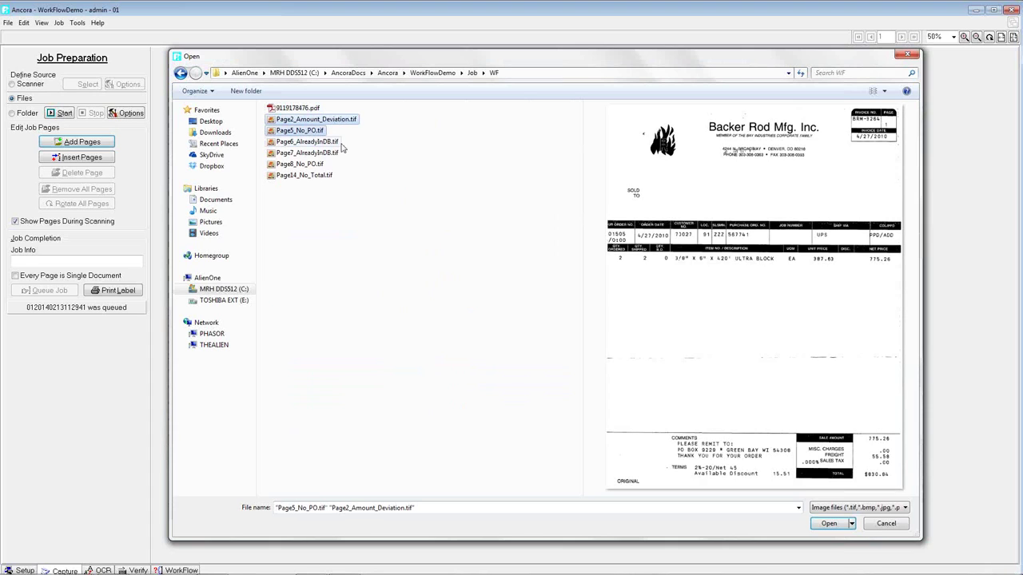
{"action": "left_click", "coordinate": [310, 175], "text": "ctrl"}
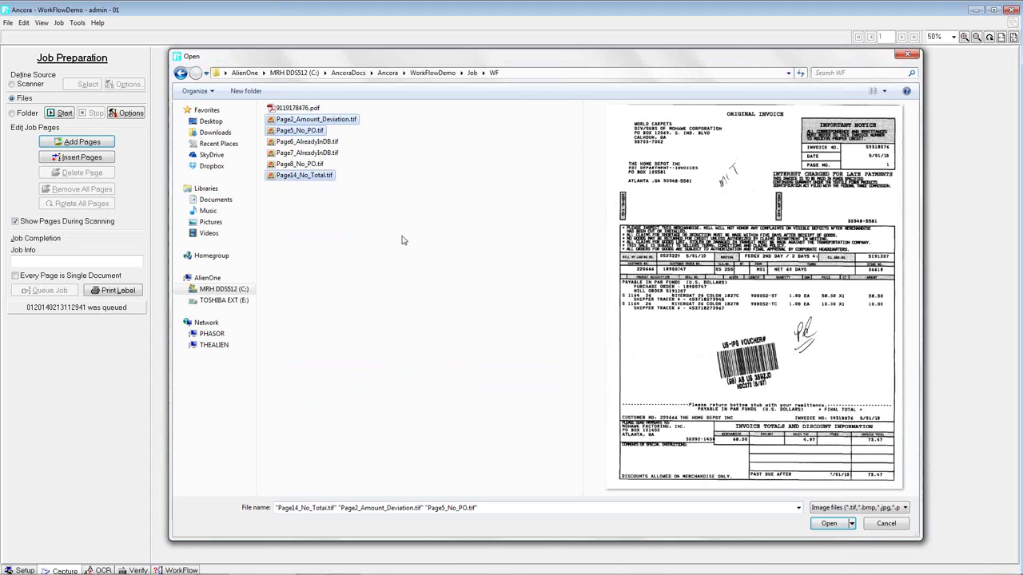
{"action": "left_click", "coordinate": [828, 524]}
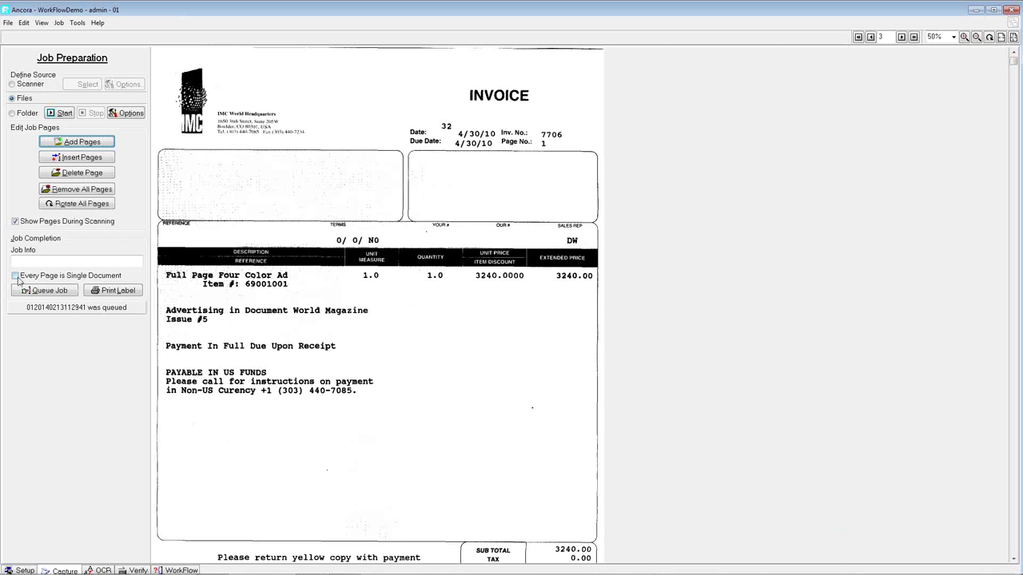
- Mark every page as a single document and queue the three-page job for OCR
{"action": "left_click", "coordinate": [871, 38]}
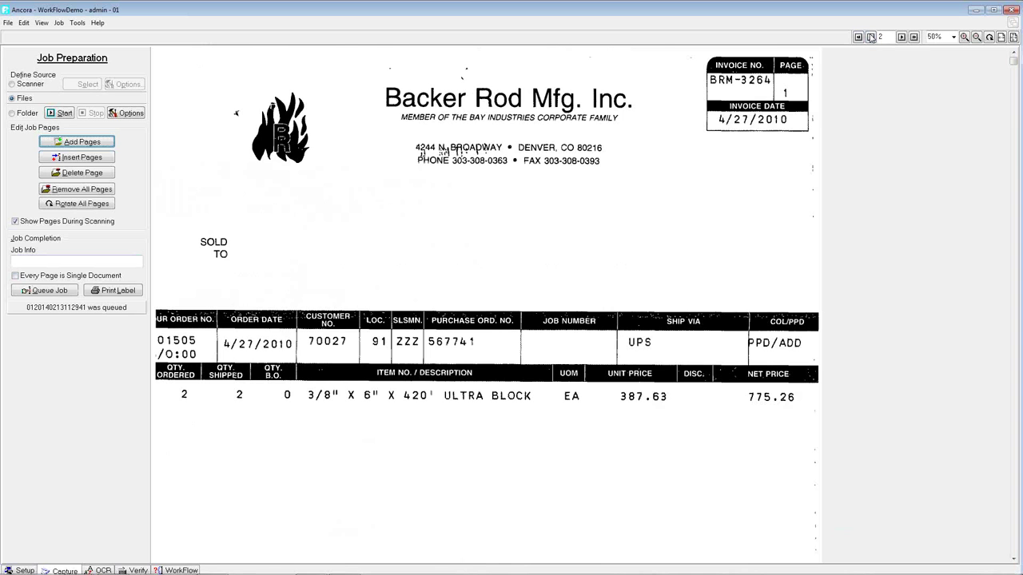
{"action": "left_click", "coordinate": [871, 38]}
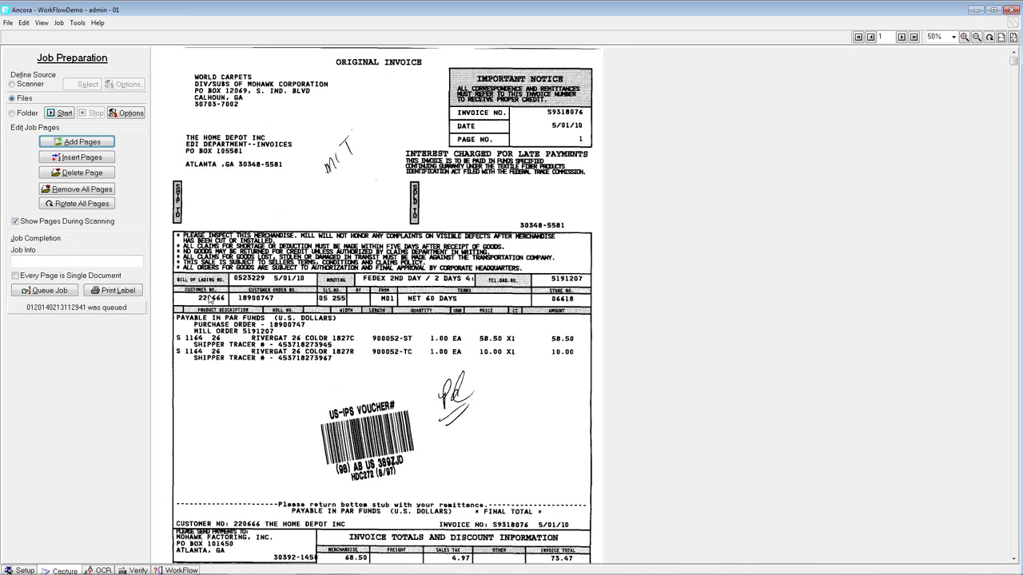
{"action": "left_click", "coordinate": [16, 275]}
{"action": "left_click", "coordinate": [45, 290]}
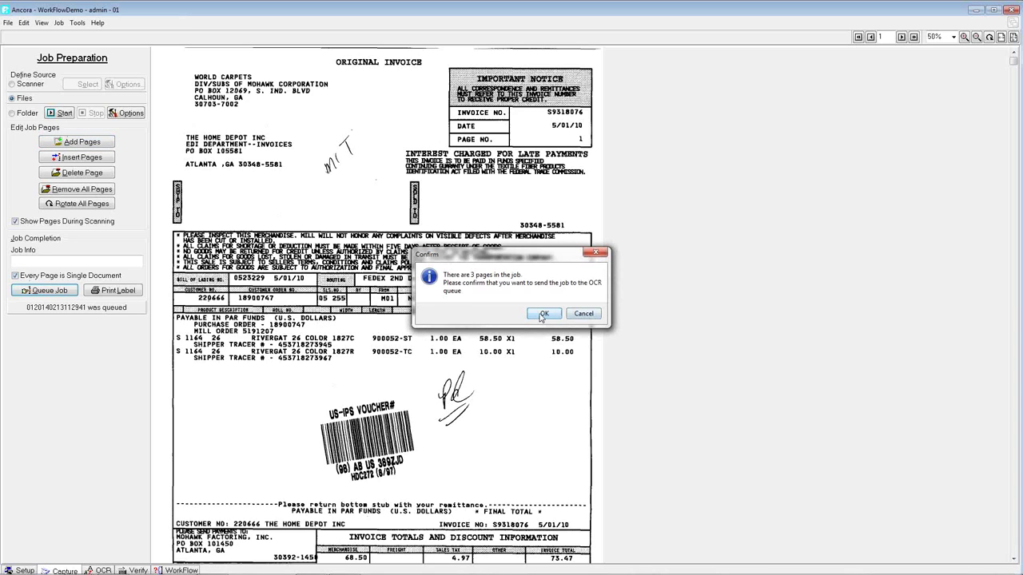
{"action": "left_click", "coordinate": [542, 314]}
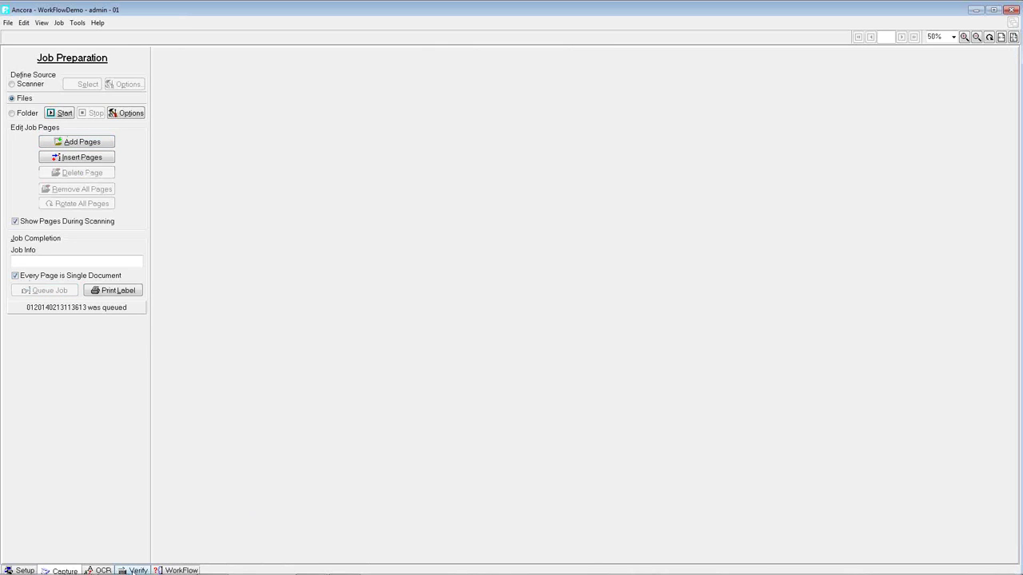
{"action": "left_click", "coordinate": [132, 570]}
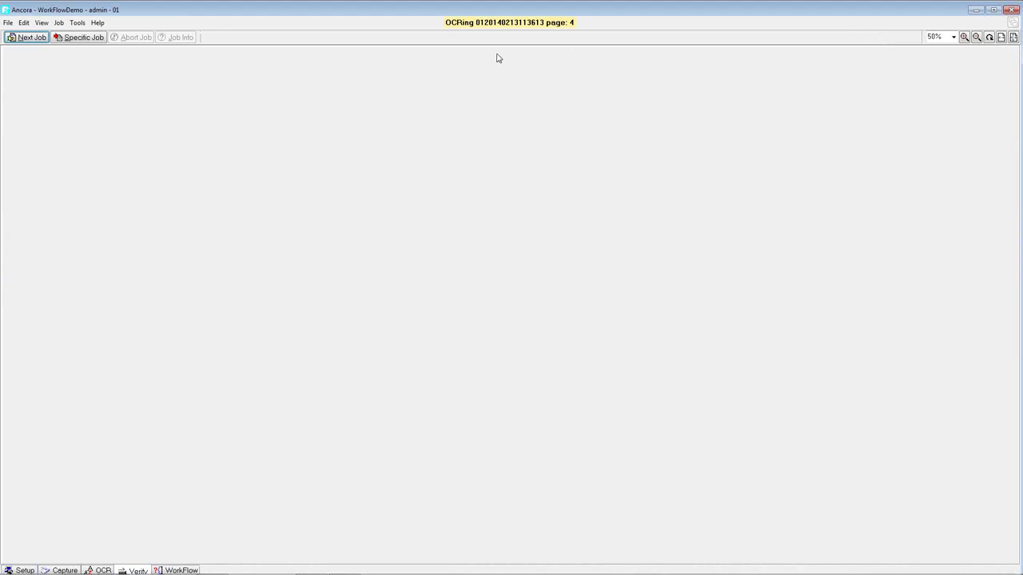
- Load the World Carpets job and confirm PO 18900747 to fill order amount, max over PO and department
{"action": "left_click", "coordinate": [29, 38]}
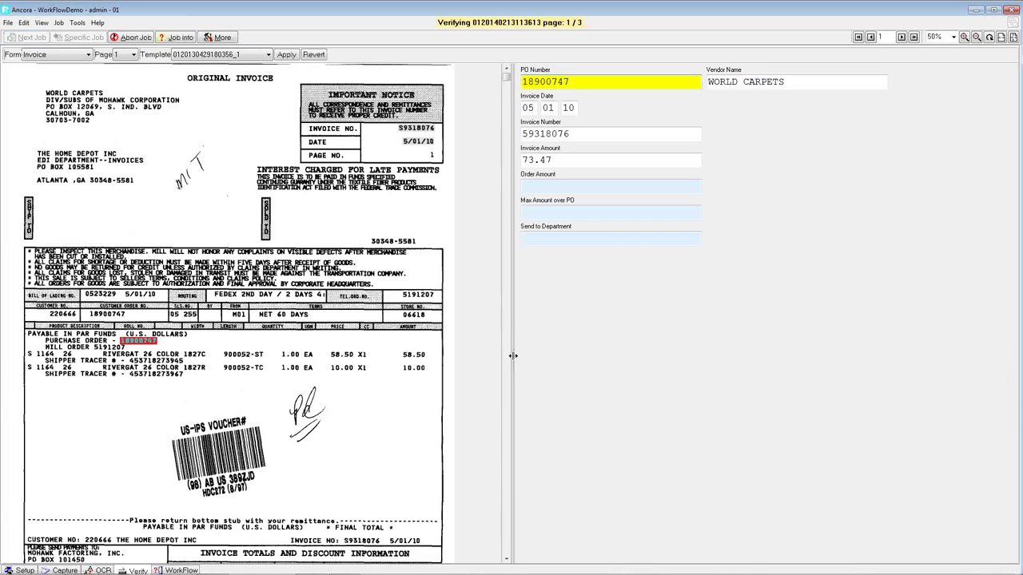
{"action": "left_click_drag", "start_coordinate": [484, 359], "coordinate": [482, 359]}
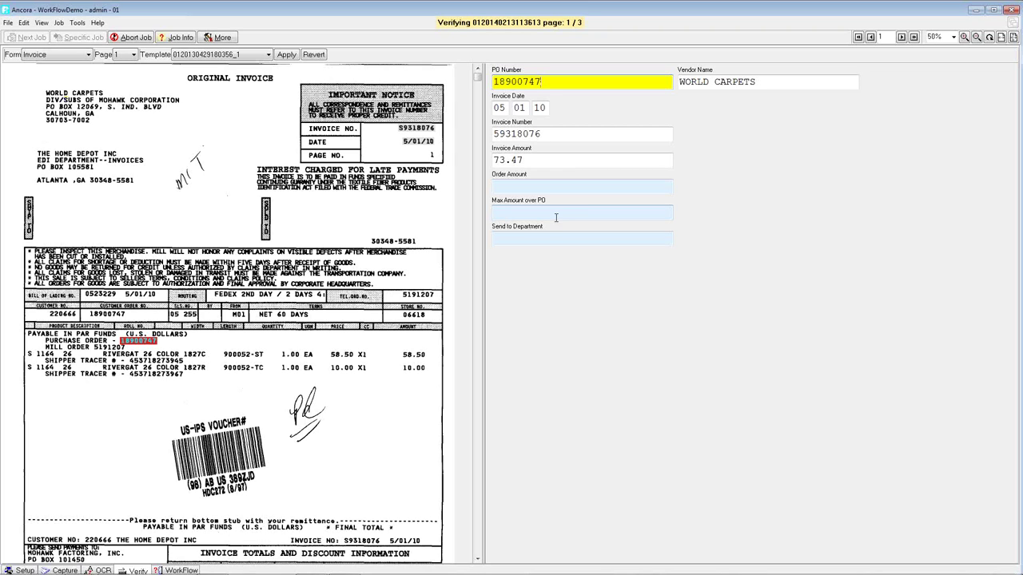
{"action": "left_click", "coordinate": [534, 186]}
{"action": "key", "text": "Tab"}
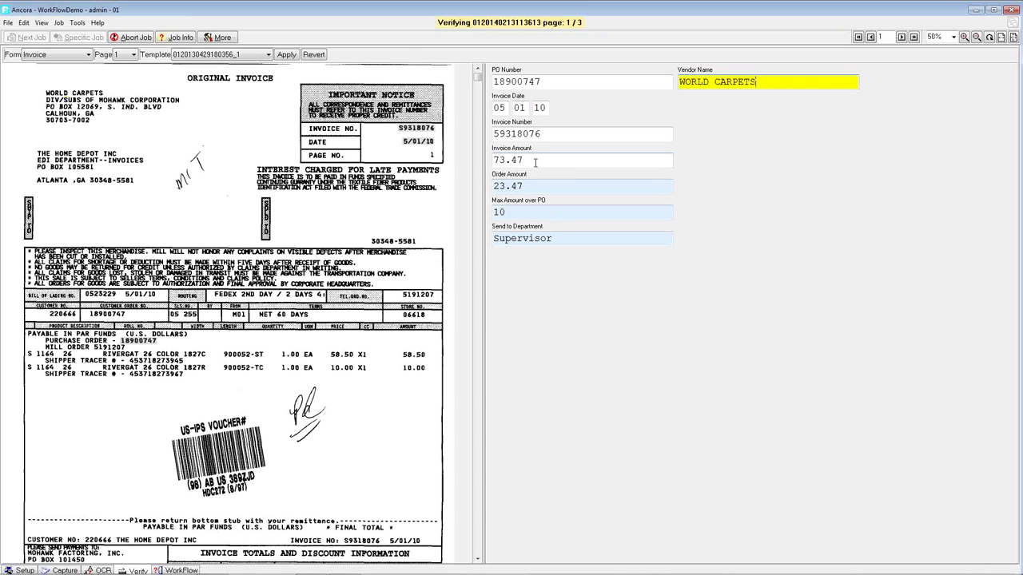
- Accept World Carpets' vendor, date, invoice number and 73.47 amount, completing page 1
{"action": "key", "text": "Tab"}
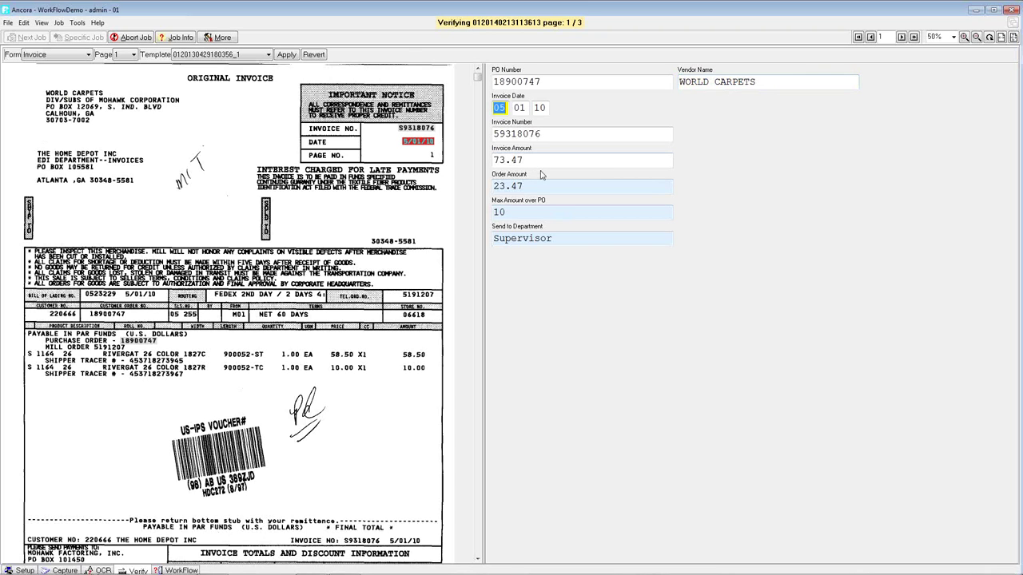
{"action": "key", "text": "Tab"}
{"action": "key", "text": "Tab"}
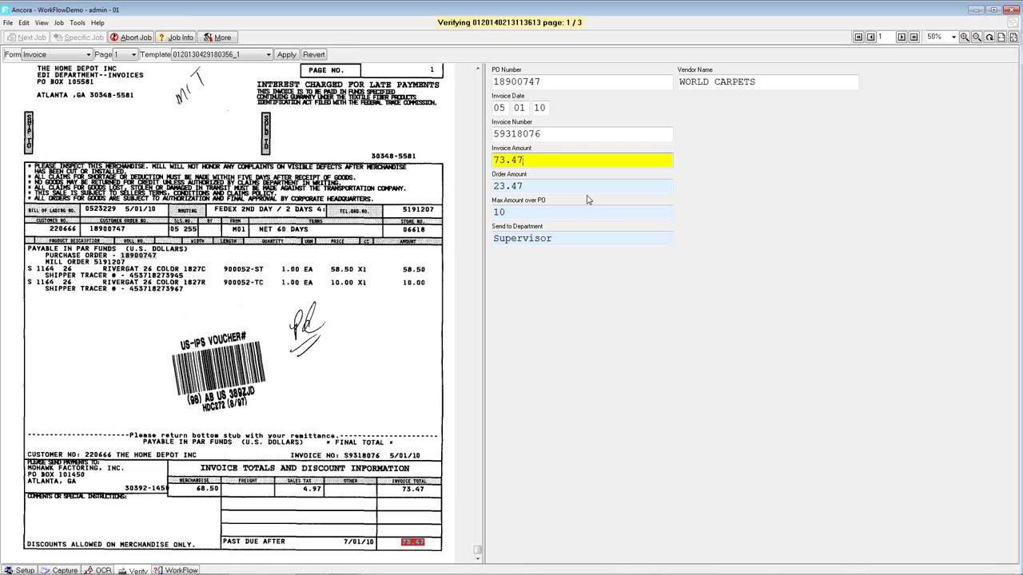
{"action": "key", "text": "Return"}
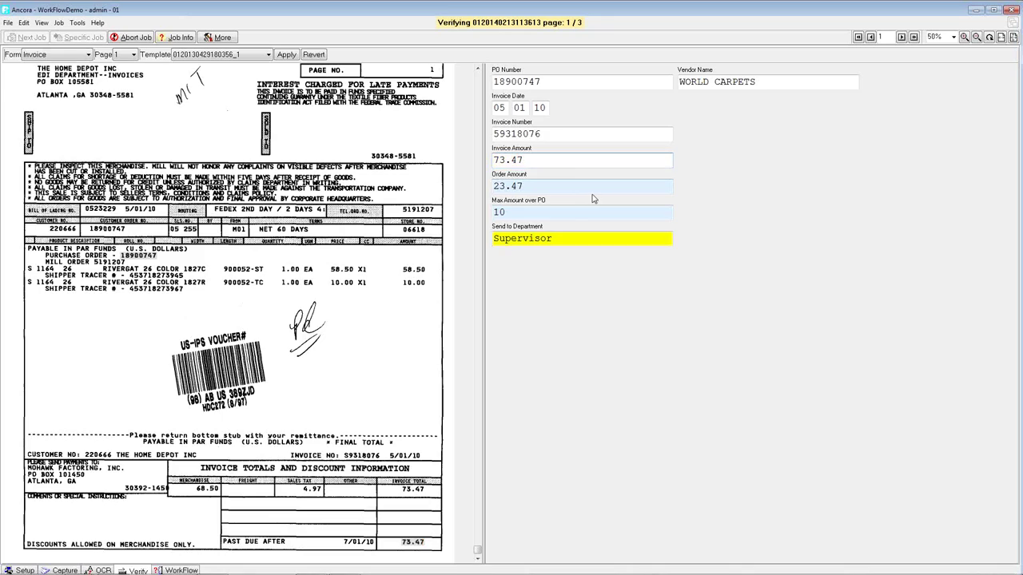
{"action": "key", "text": "Return"}
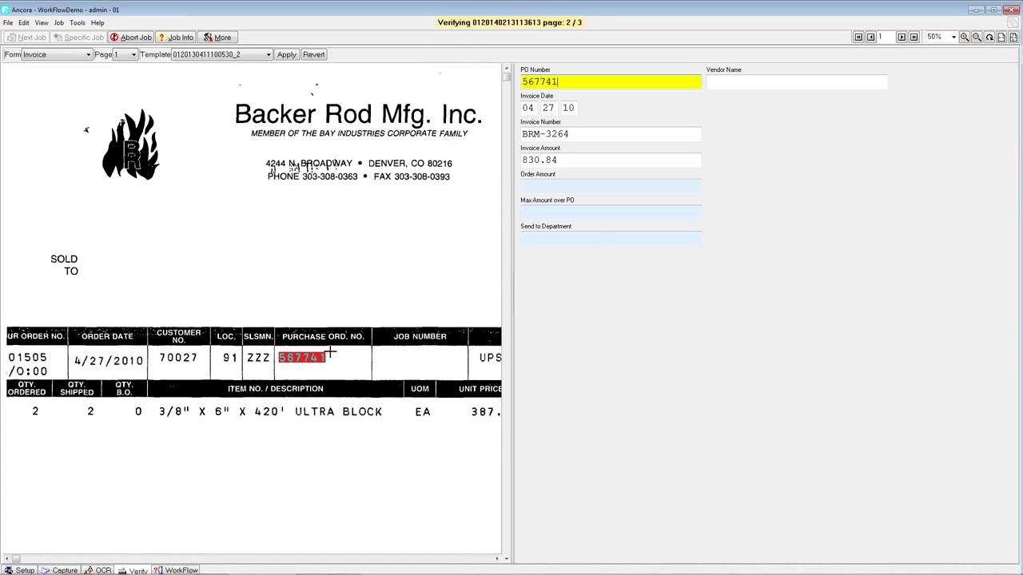
- Confirm Backer Rod's PO 567741 for lookup and accept the invoice to reach page 3
{"action": "key", "text": "Return"}
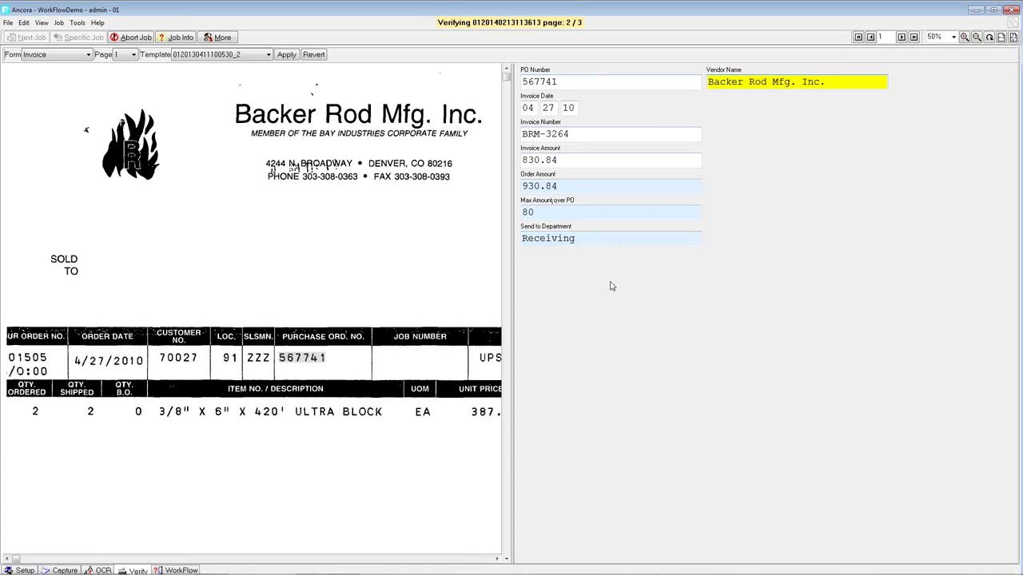
{"action": "key", "text": "Return"}
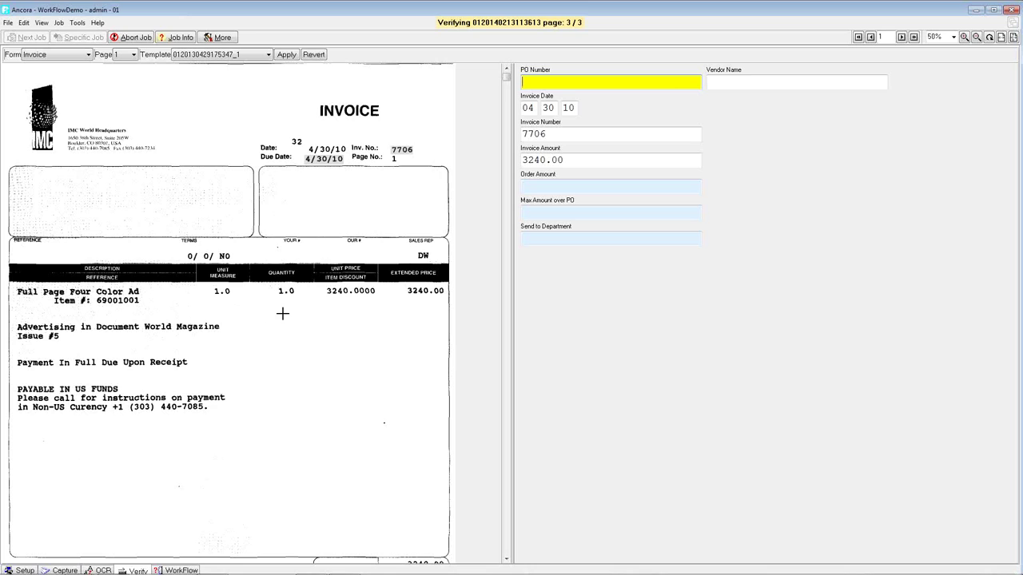
- Leave PO Number blank, fill the vendor name from the invoice image, and save the IMC job
{"action": "key", "text": "Tab"}
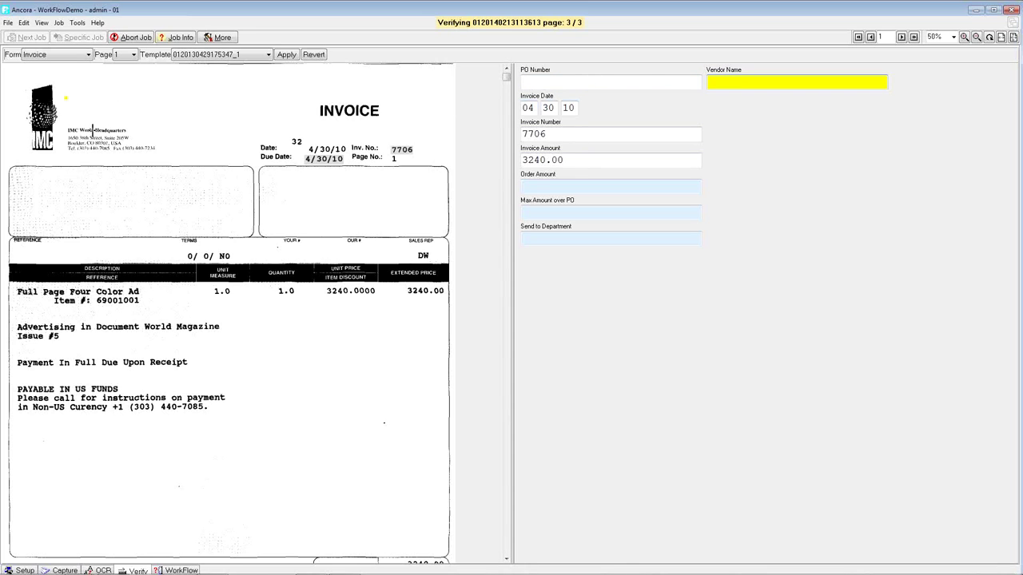
{"action": "left_click", "coordinate": [93, 129]}
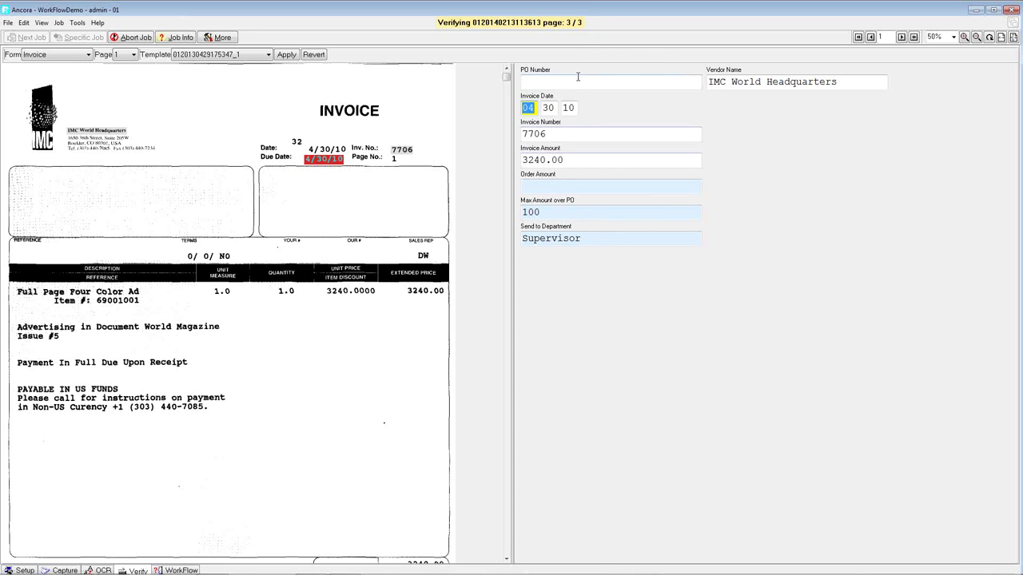
{"action": "key", "text": "Return"}
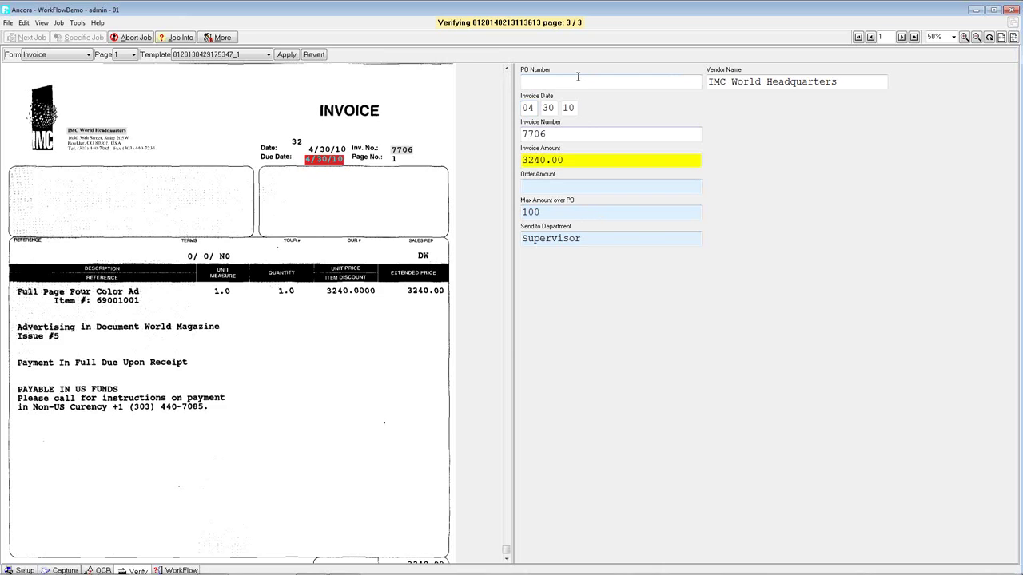
{"action": "key", "text": "Return"}
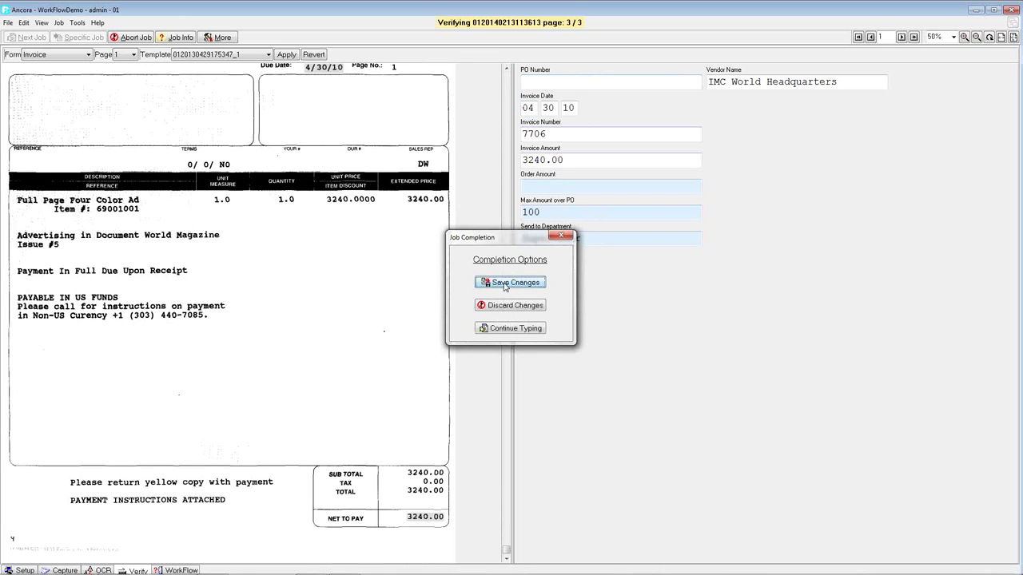
{"action": "left_click", "coordinate": [515, 283]}
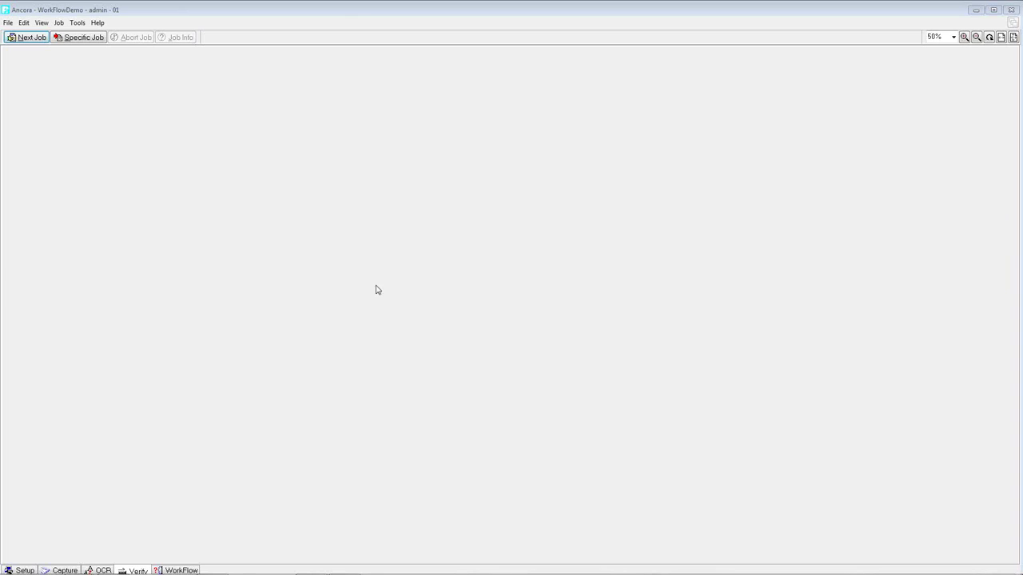
- Log off the administrator and log back in with the WorkFlow user's credentials
{"action": "left_click", "coordinate": [8, 23]}
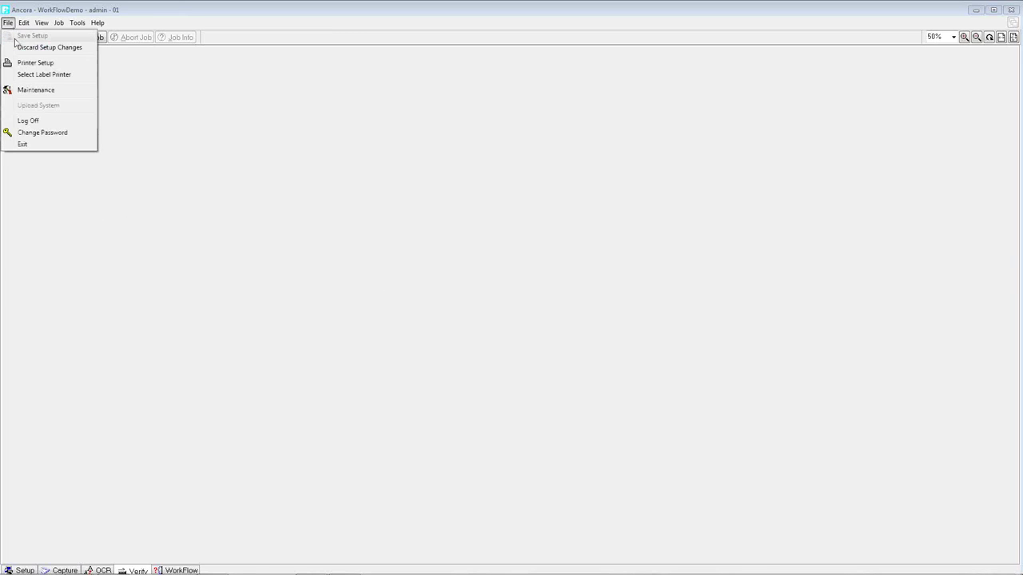
{"action": "left_click", "coordinate": [24, 121]}
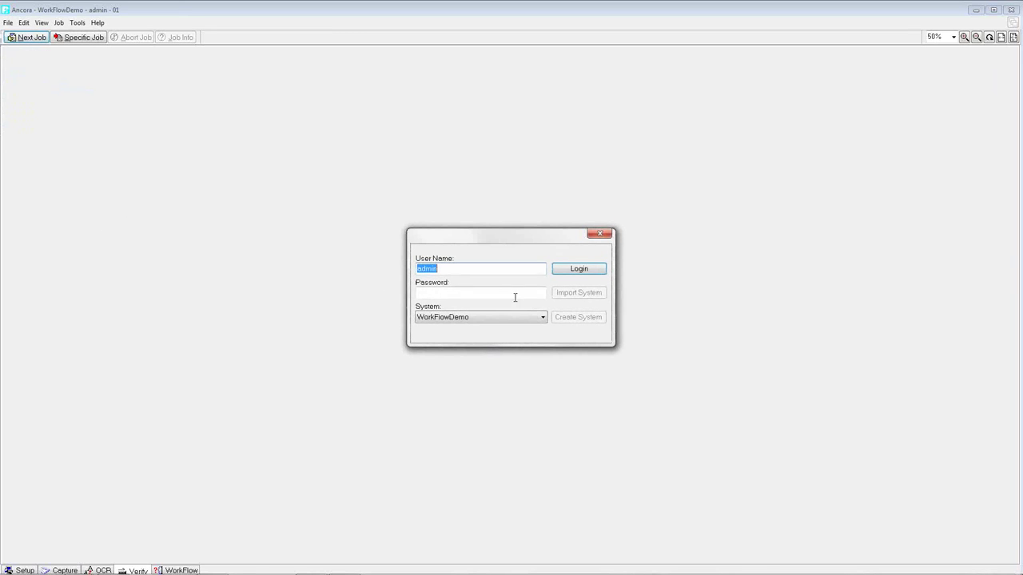
{"action": "type", "text": "WFAw"}
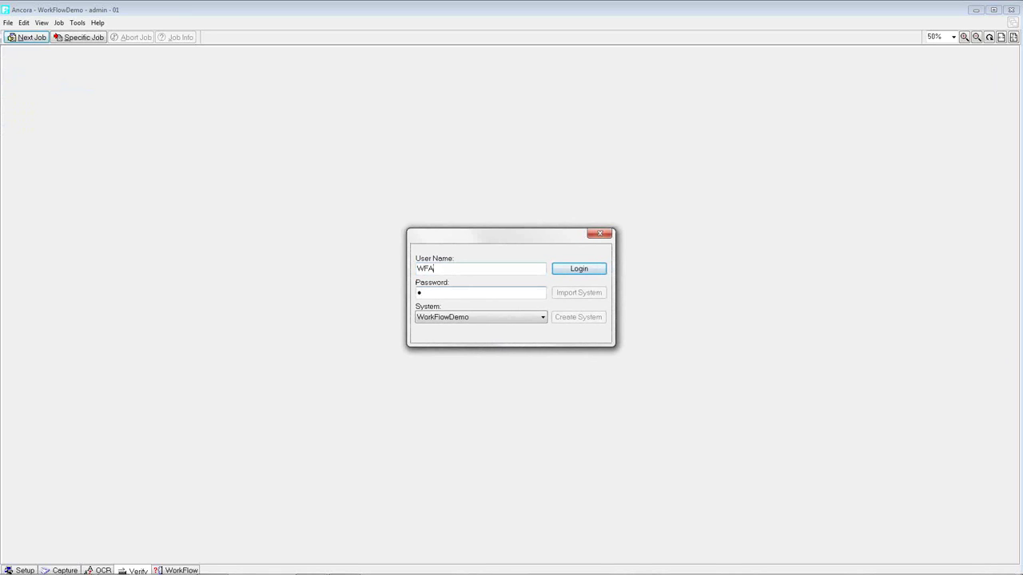
{"action": "key", "text": "Return"}
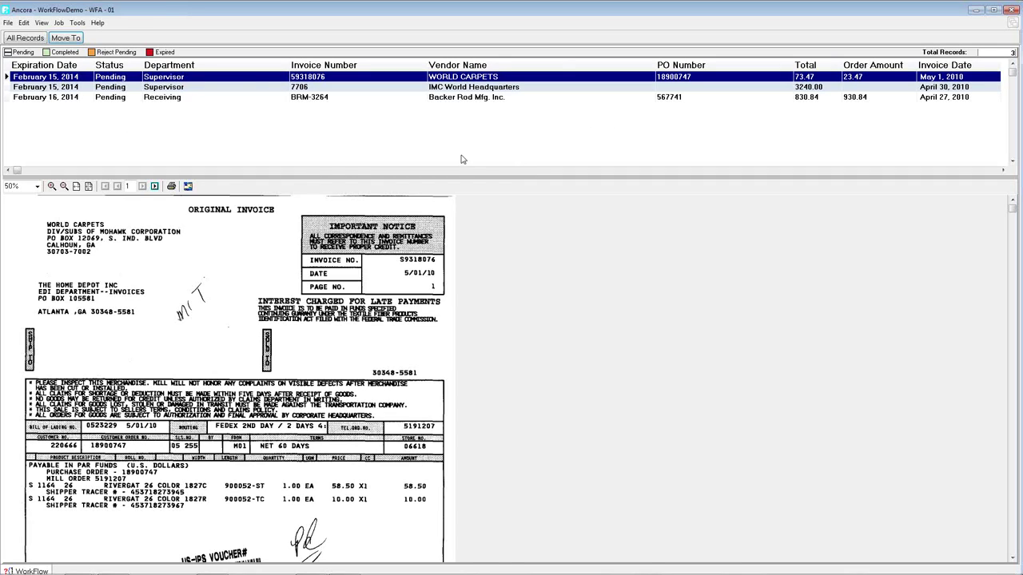
- Log in as the supervisor user and open the pending World Carpets invoice
{"action": "left_click", "coordinate": [7, 22]}
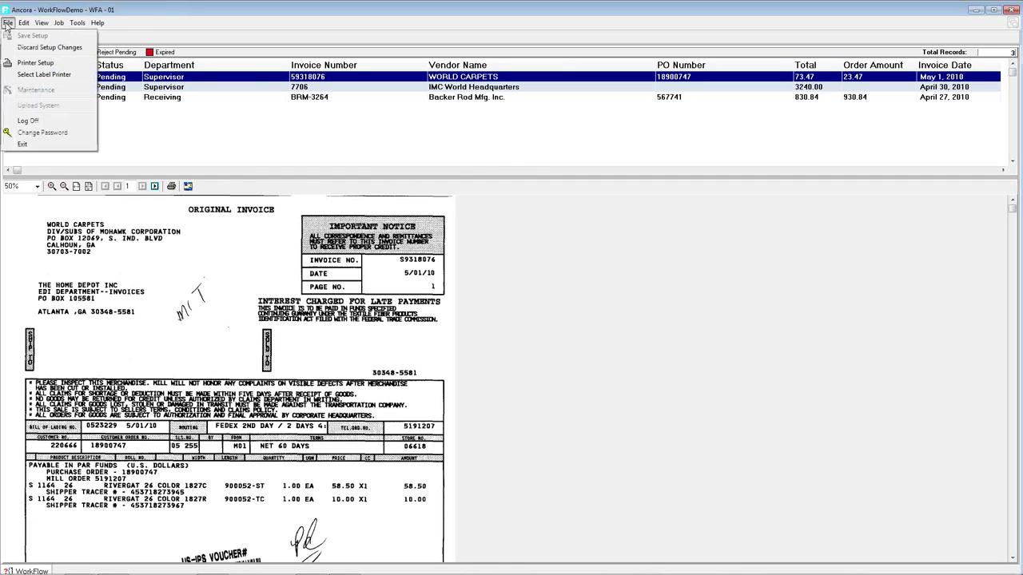
{"action": "left_click", "coordinate": [36, 125]}
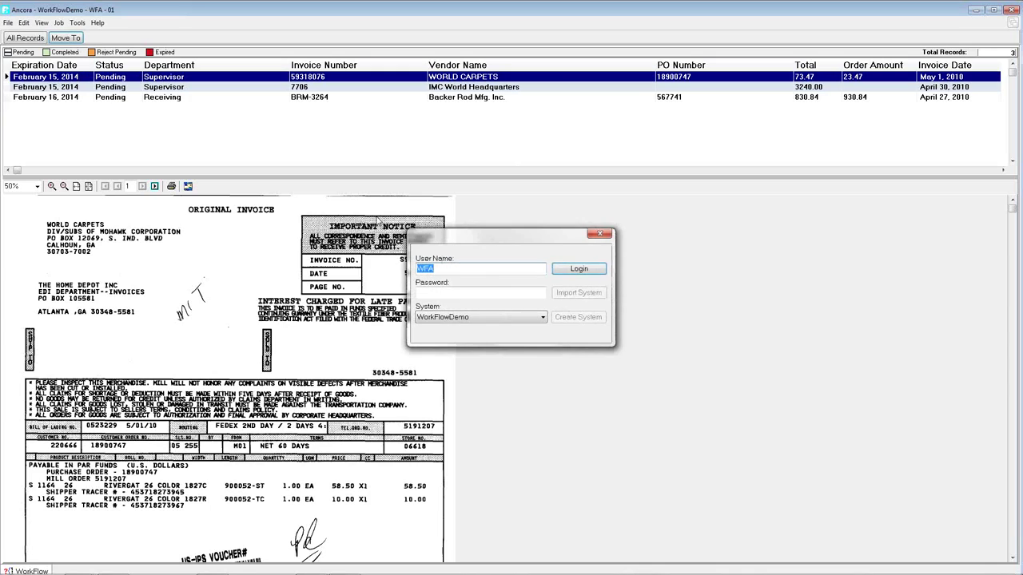
{"action": "type", "text": "W"}
{"action": "key", "text": "Tab"}
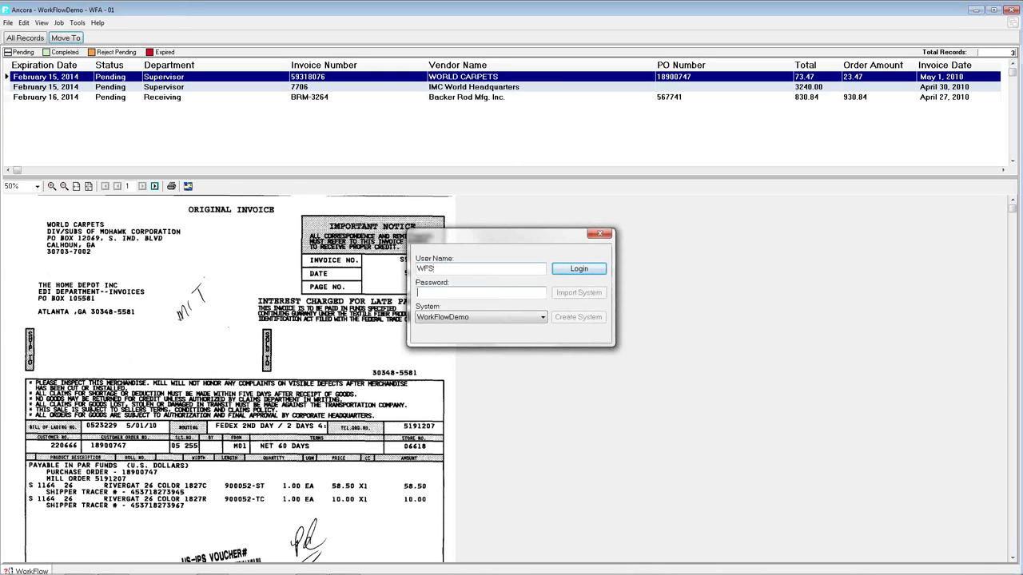
{"action": "key", "text": "Return"}
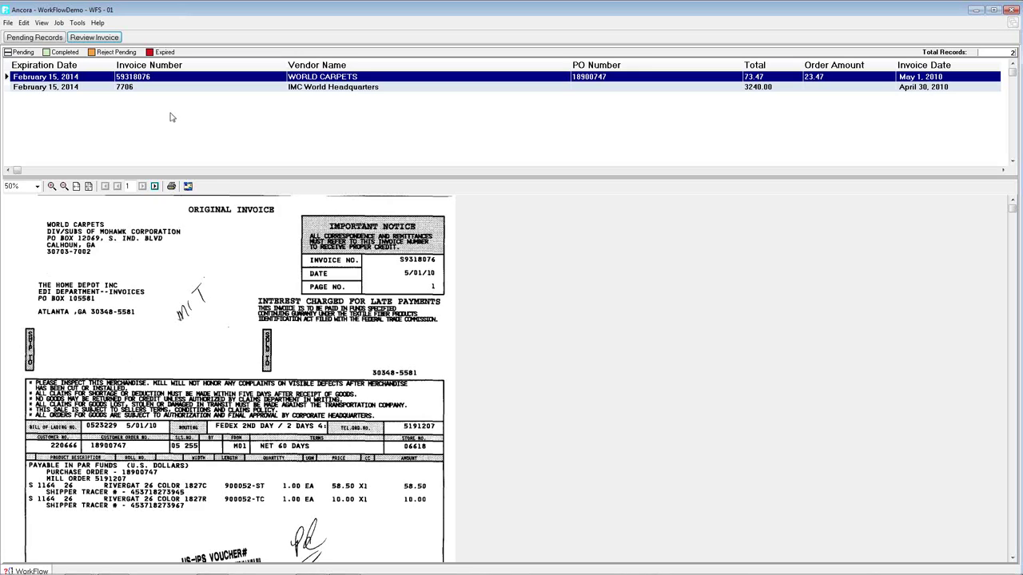
{"action": "double_click", "coordinate": [94, 76]}
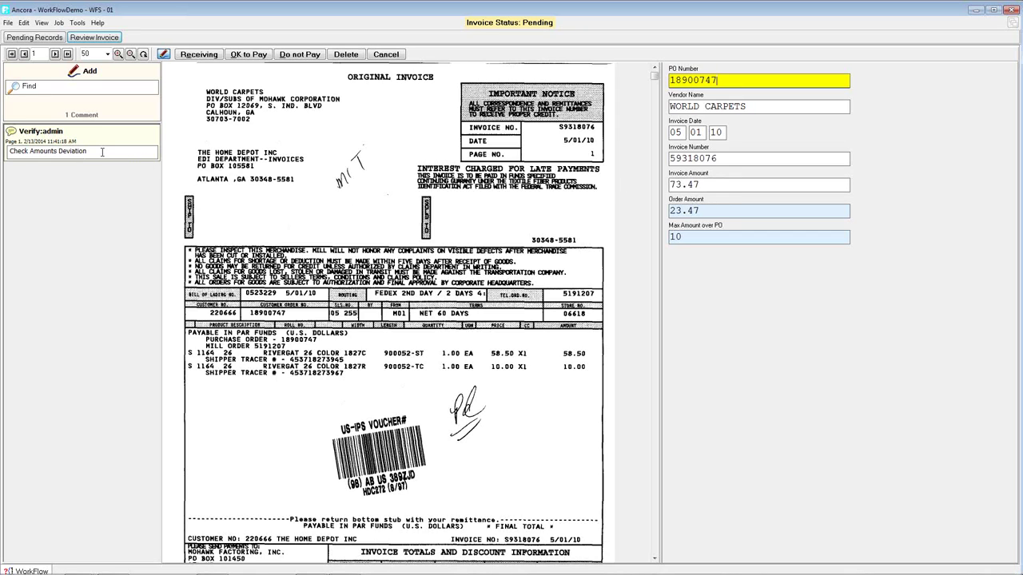
- Pay World Carpets with comment 'Price increase approved - OK to Pay', then mark IMC 7706 Do not Pay
{"action": "left_click", "coordinate": [92, 72]}
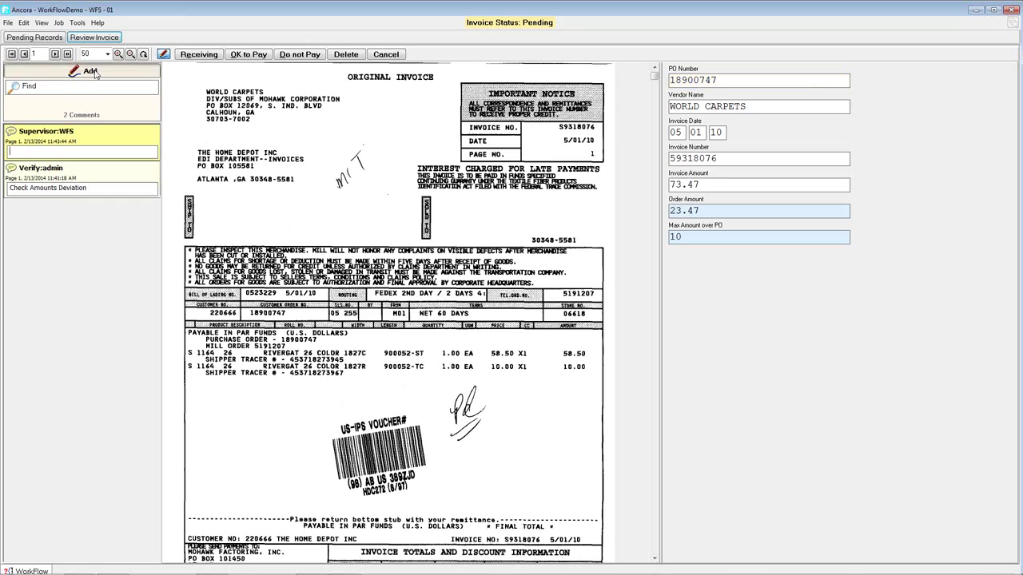
{"action": "type", "text": "Pr"}
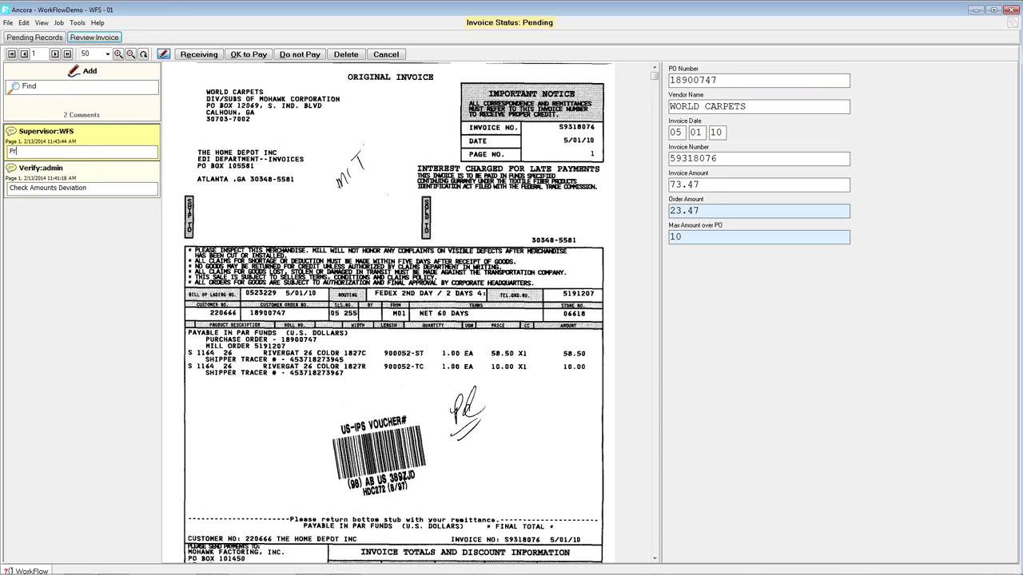
{"action": "type", "text": "ice increase approved - OK to Pay"}
{"action": "left_click", "coordinate": [250, 54]}
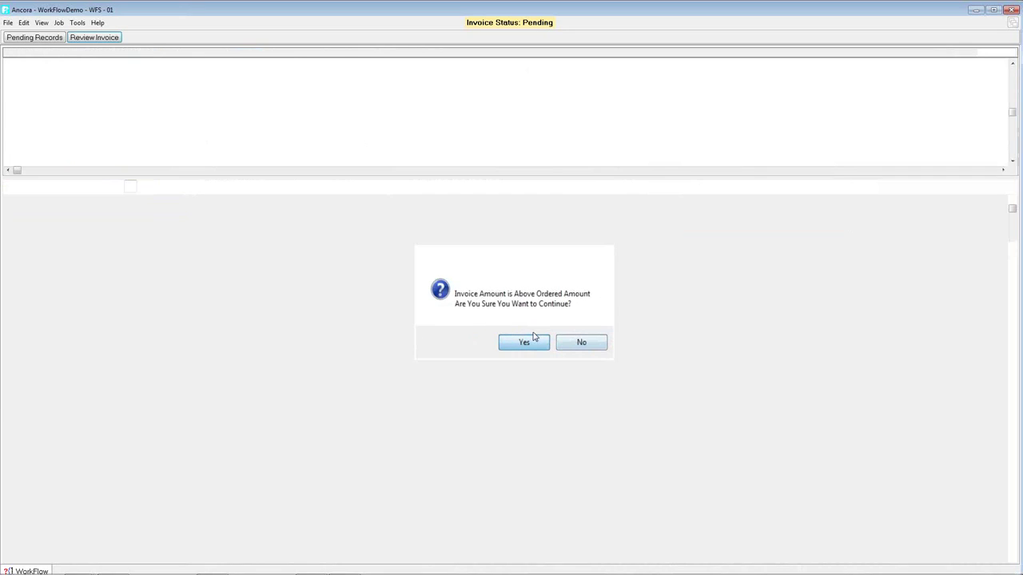
{"action": "left_click", "coordinate": [524, 342]}
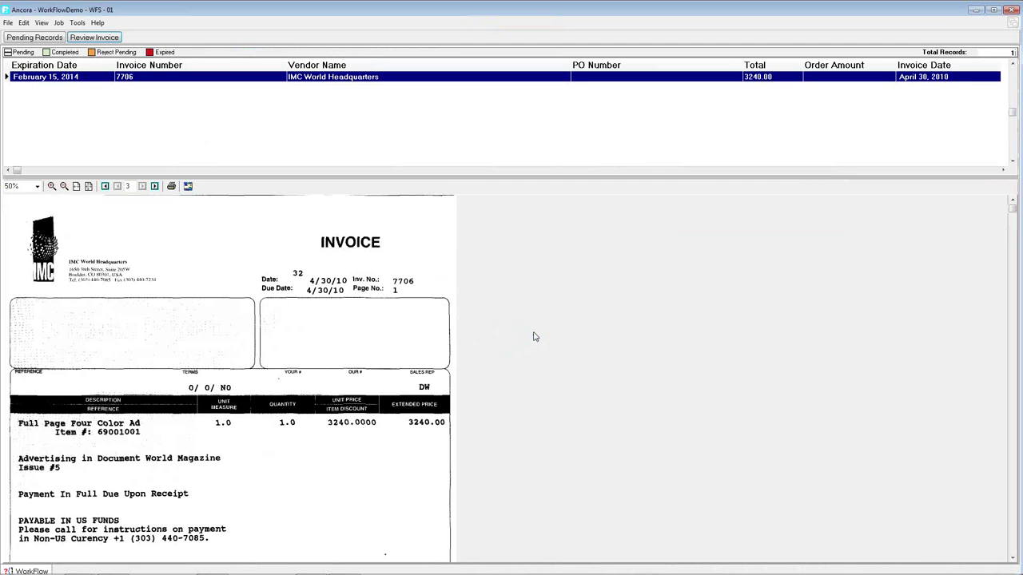
{"action": "double_click", "coordinate": [186, 78]}
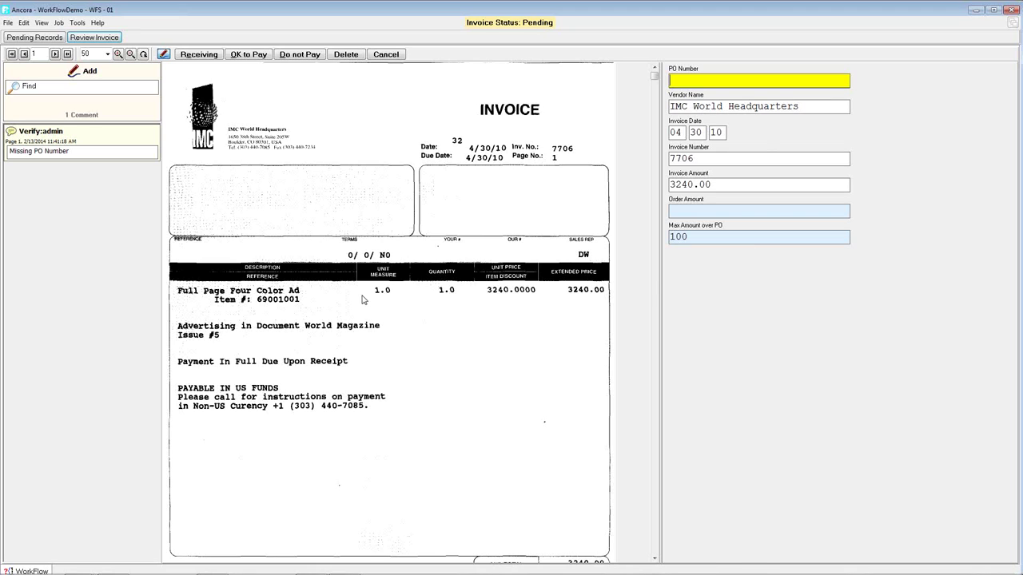
{"action": "left_click", "coordinate": [309, 54]}
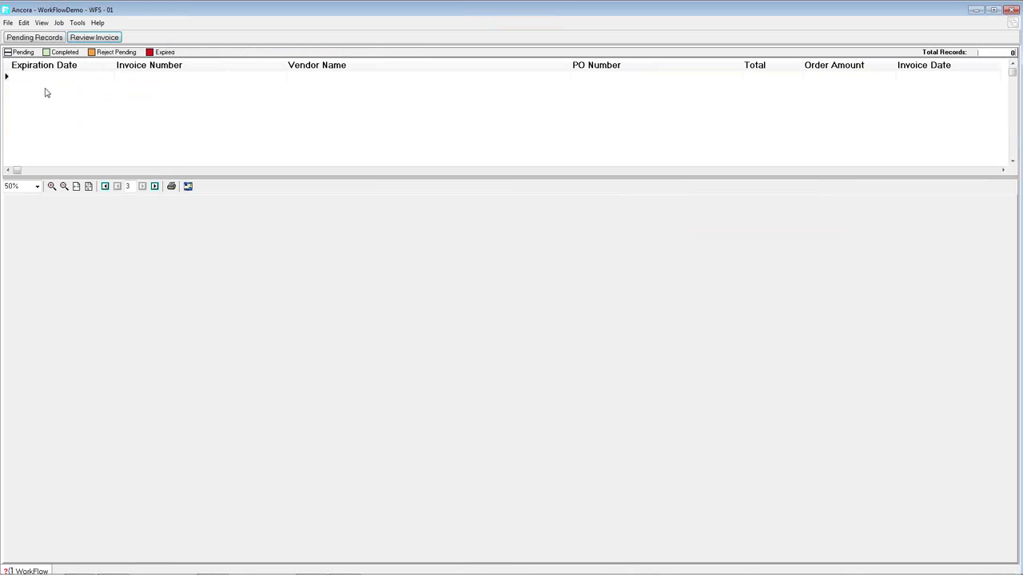
- Log off and sign in as the Receiving user to load invoice BRM-3264
{"action": "left_click", "coordinate": [8, 22]}
{"action": "left_click", "coordinate": [30, 125]}
{"action": "type", "text": "WF"}
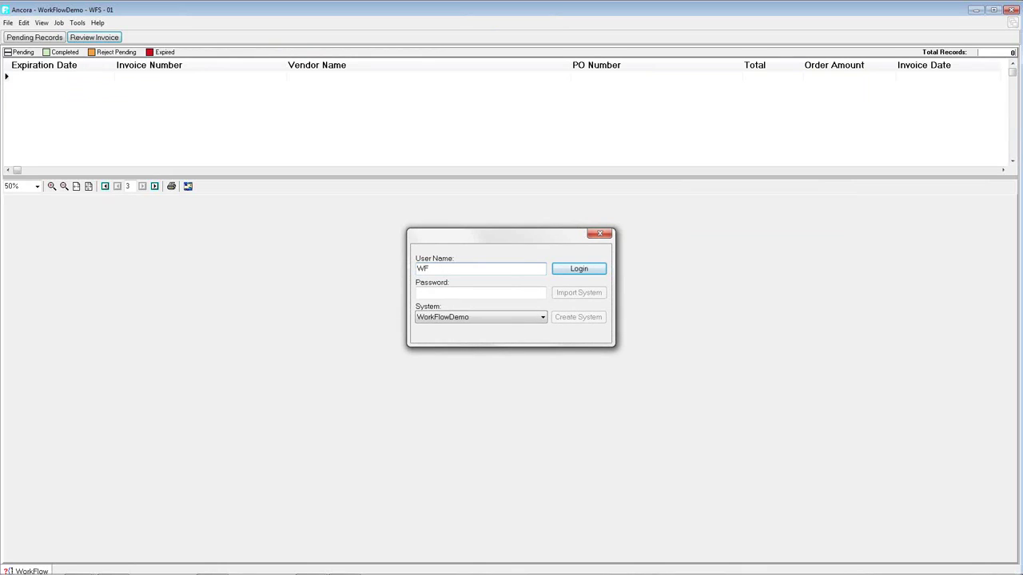
{"action": "type", "text": "w"}
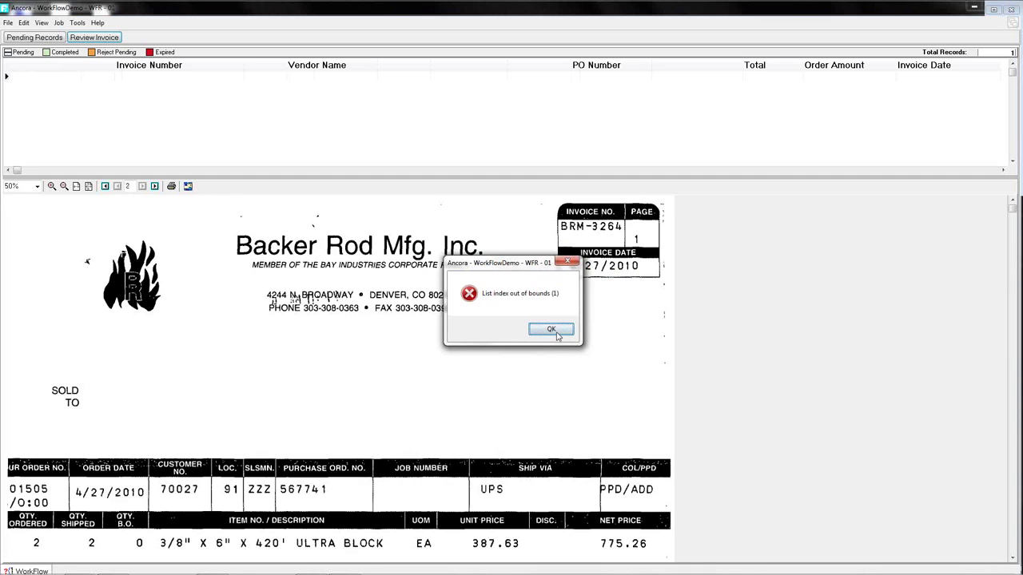
{"action": "left_click", "coordinate": [550, 328]}
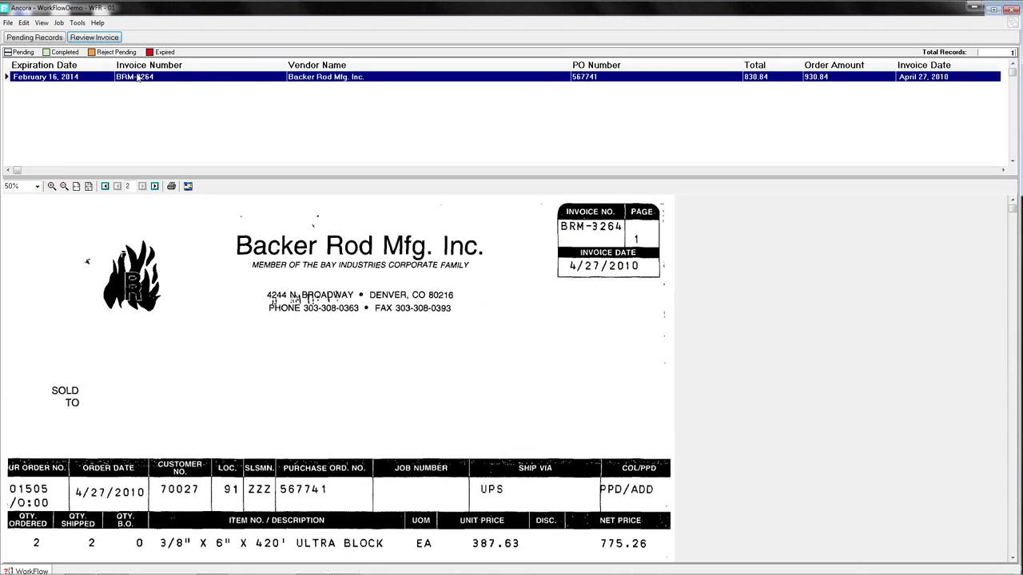
- Open Backer Rod invoice BRM-3264 and mark it All Received
{"action": "double_click", "coordinate": [220, 79]}
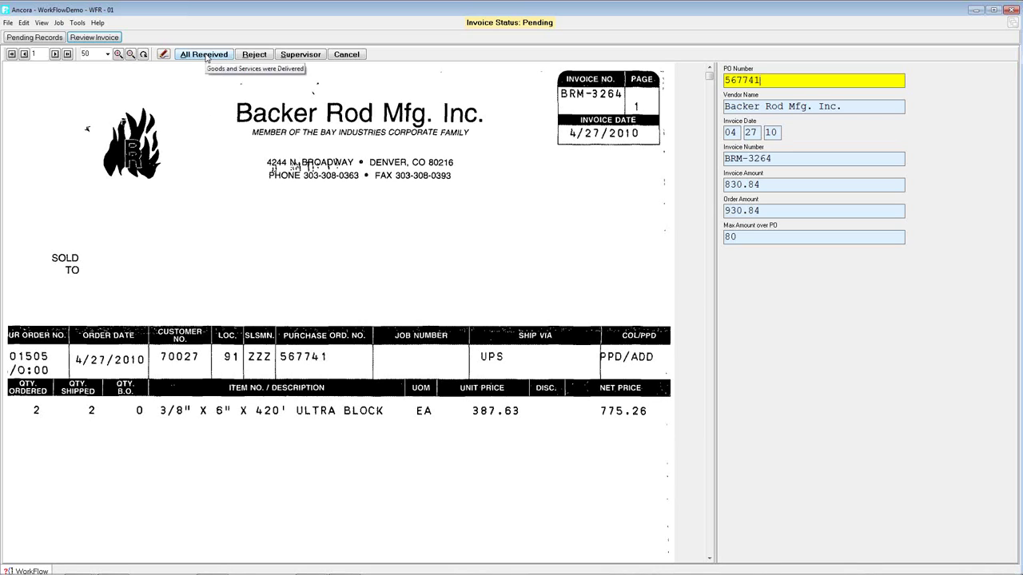
{"action": "left_click", "coordinate": [205, 55]}
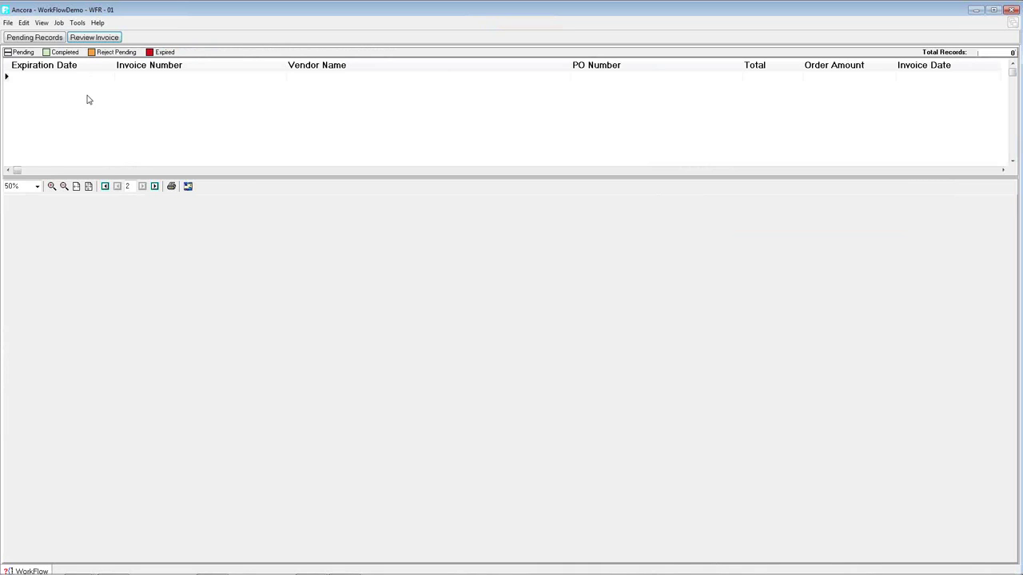
- Log off and sign in with the Payments user's name and password
{"action": "left_click", "coordinate": [8, 23]}
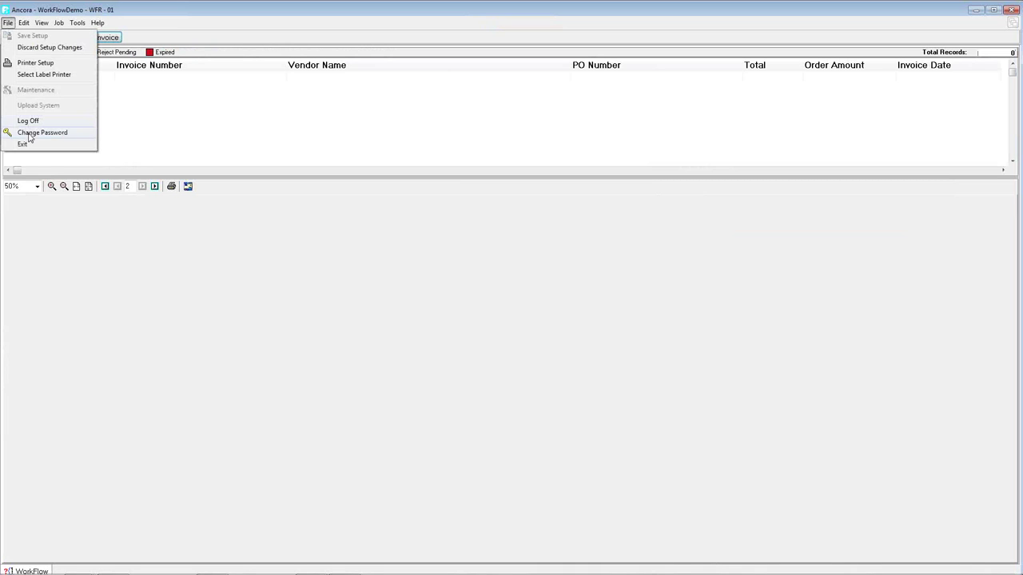
{"action": "left_click", "coordinate": [32, 121]}
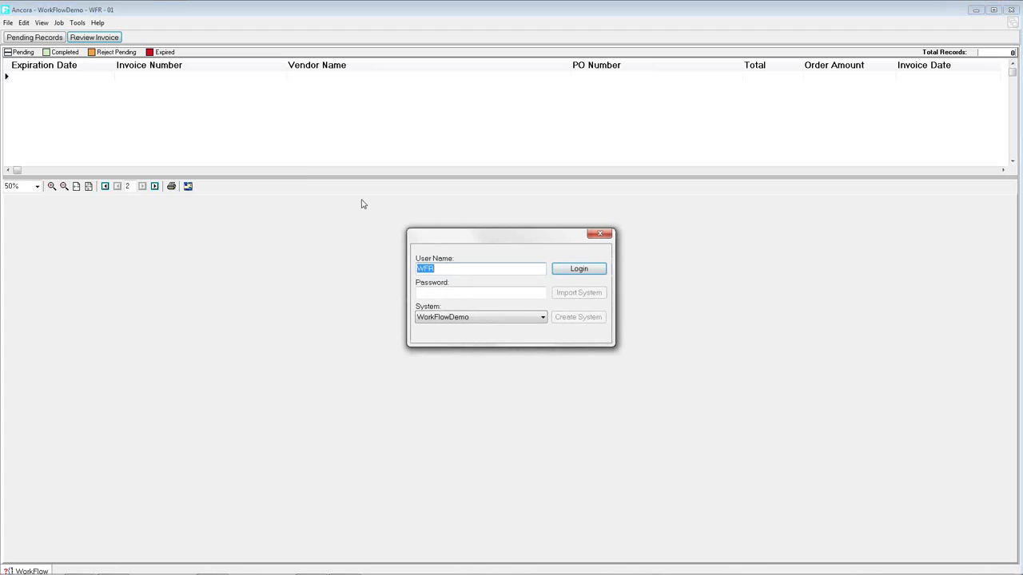
{"action": "type", "text": "WF"}
{"action": "key", "text": "Tab"}
{"action": "type", "text": "a"}
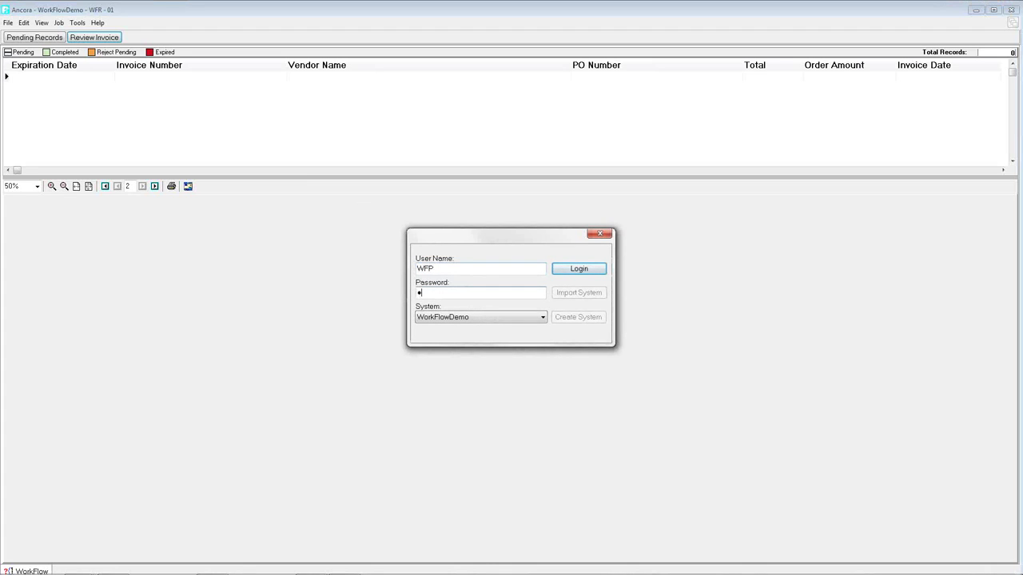
{"action": "key", "text": "Return"}
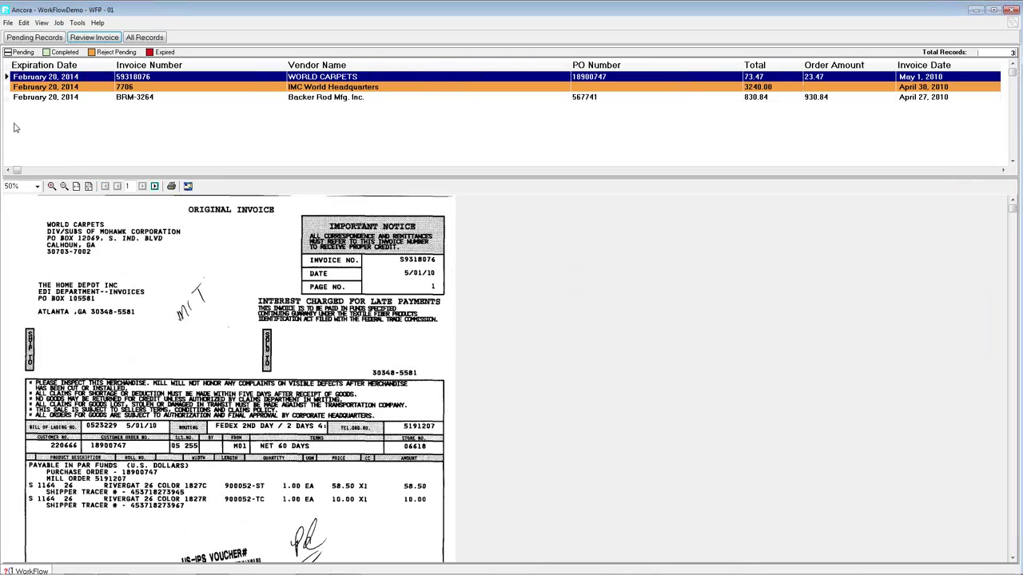
- Pay WORLD CARPETS invoice 59318076, confirming the over-the-ordered-amount warning
{"action": "left_click", "coordinate": [170, 87]}
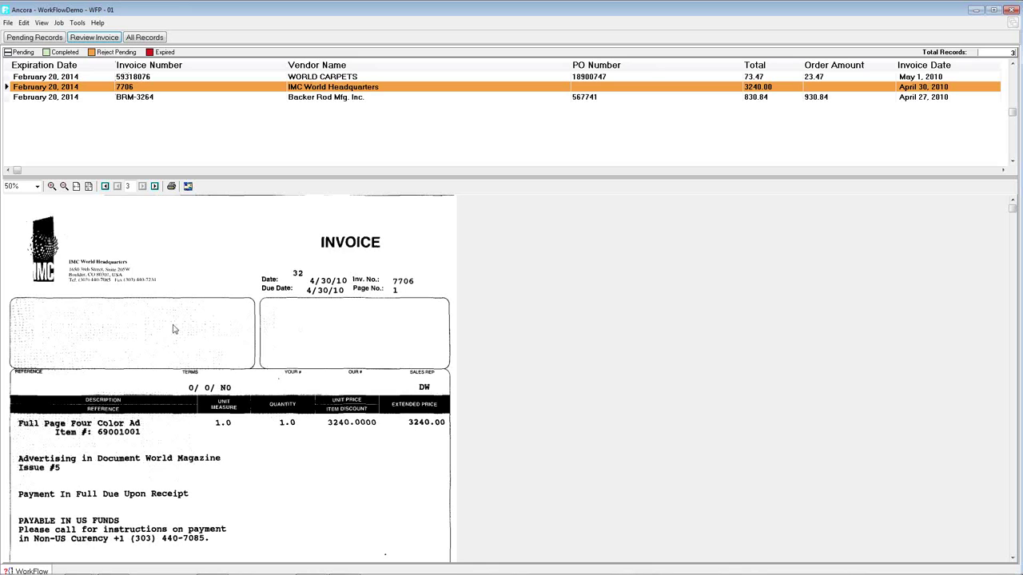
{"action": "double_click", "coordinate": [142, 84]}
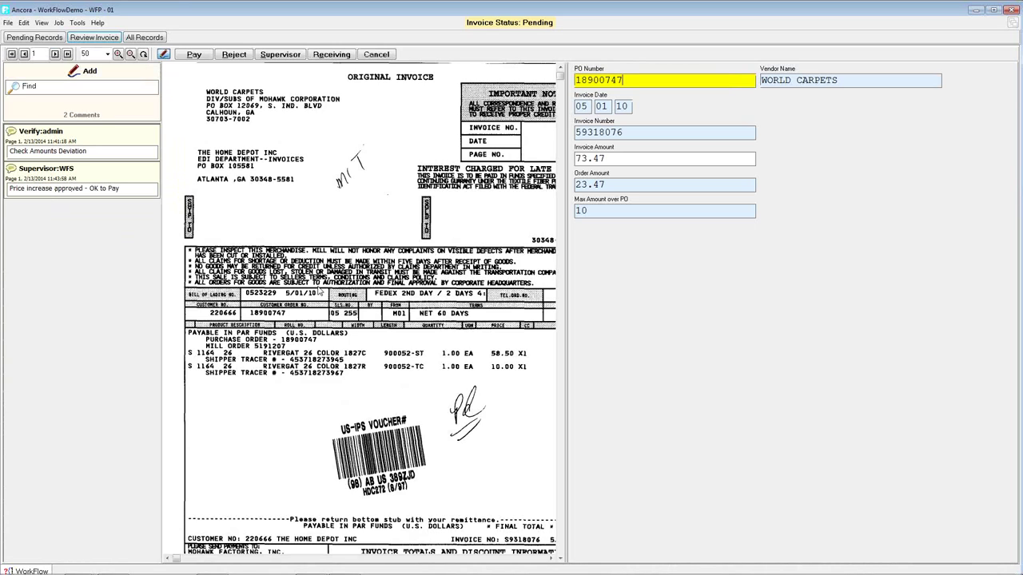
{"action": "left_click", "coordinate": [194, 54]}
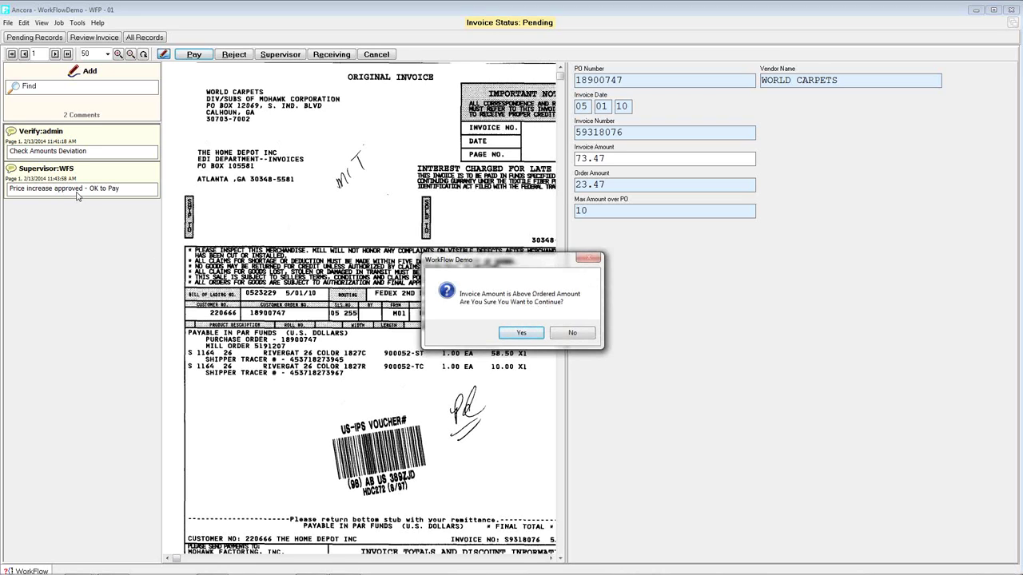
{"action": "left_click", "coordinate": [534, 331]}
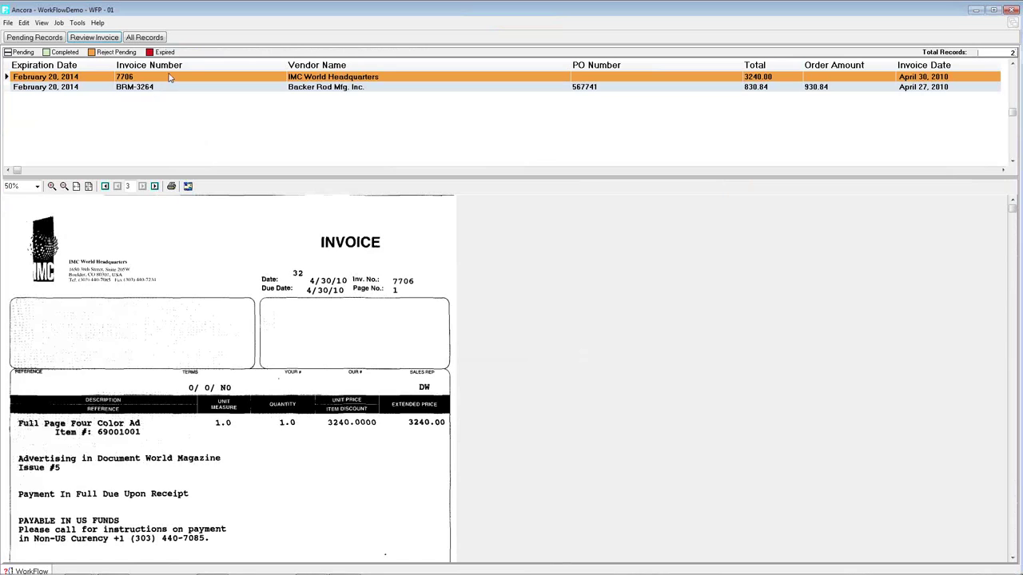
- Reject IMC invoice 7706 and pay Backer Rod invoice BRM-3264
{"action": "double_click", "coordinate": [169, 77]}
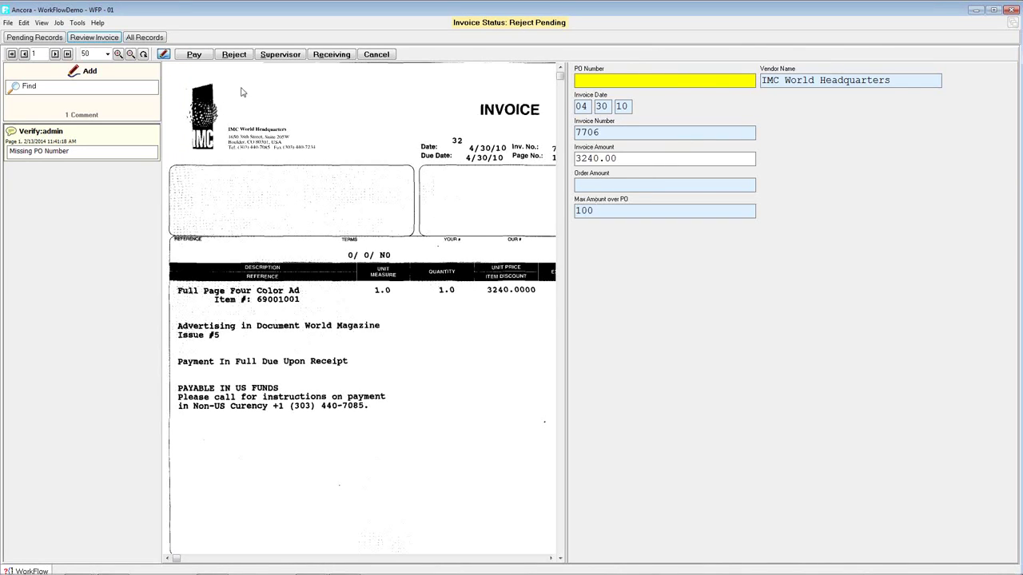
{"action": "left_click", "coordinate": [233, 55]}
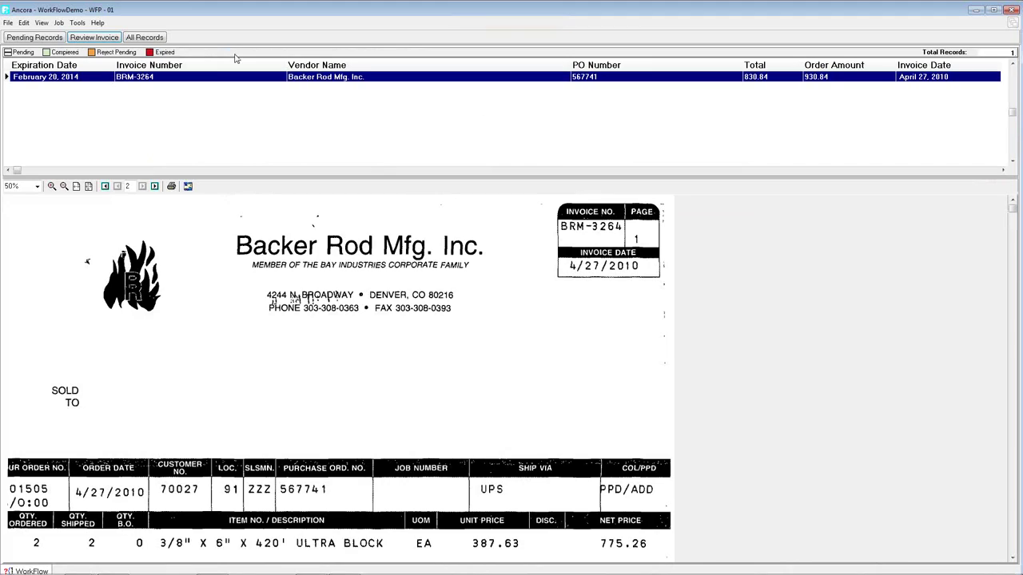
{"action": "double_click", "coordinate": [104, 79]}
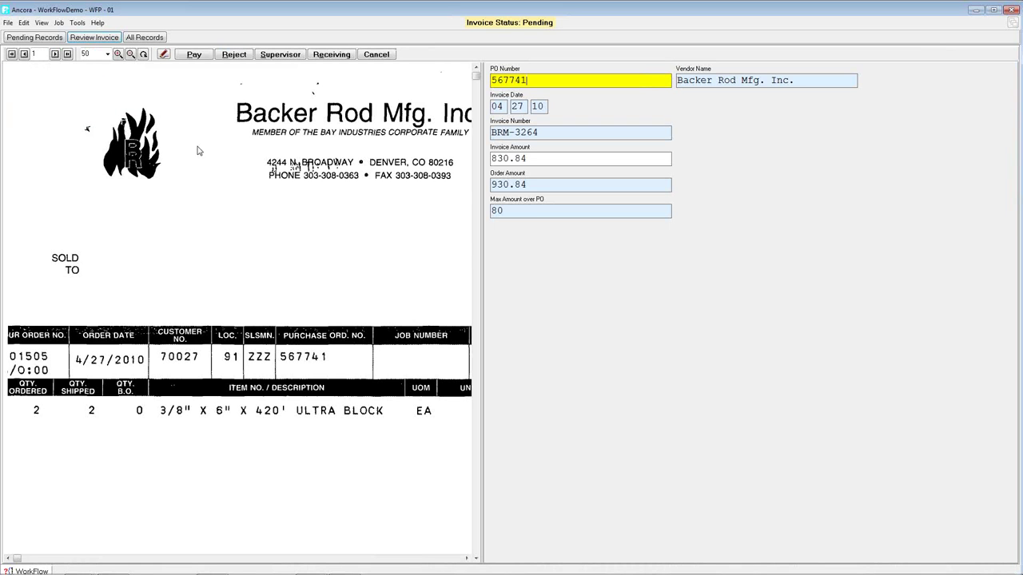
{"action": "left_click", "coordinate": [193, 56]}
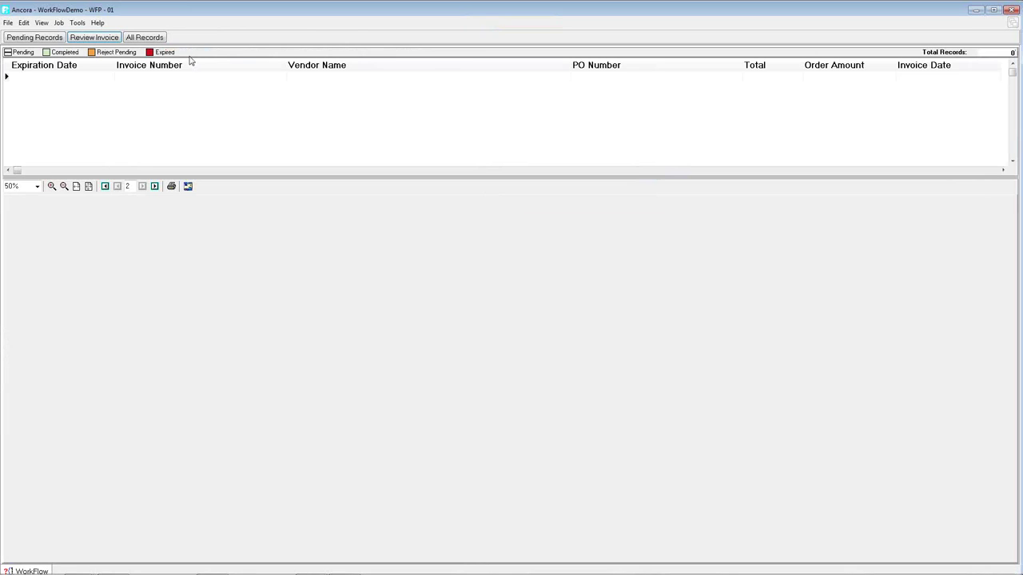
- Log off and log in with the All Records user's name and password
{"action": "left_click", "coordinate": [8, 22]}
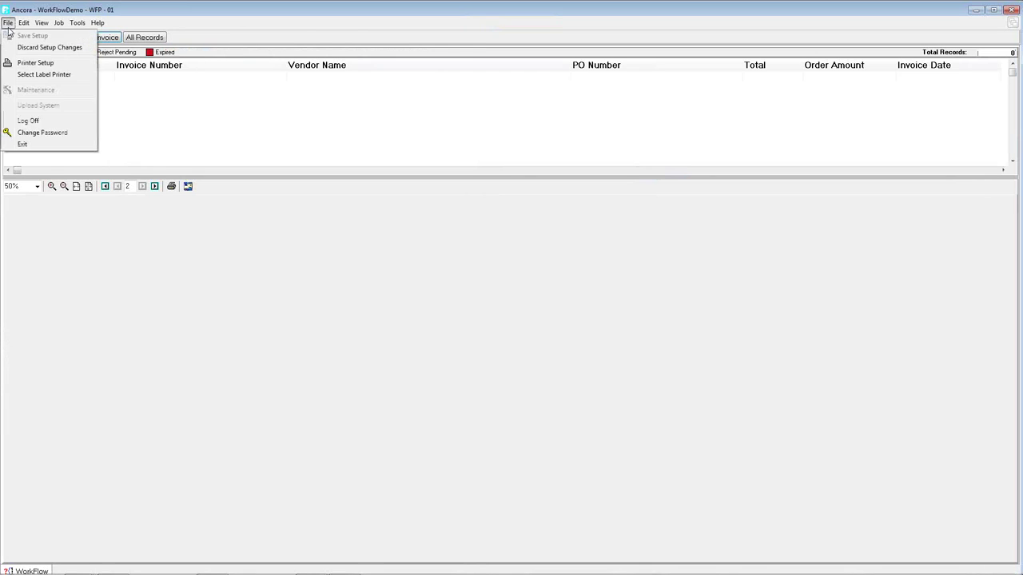
{"action": "left_click", "coordinate": [30, 122]}
{"action": "type", "text": "WFA"}
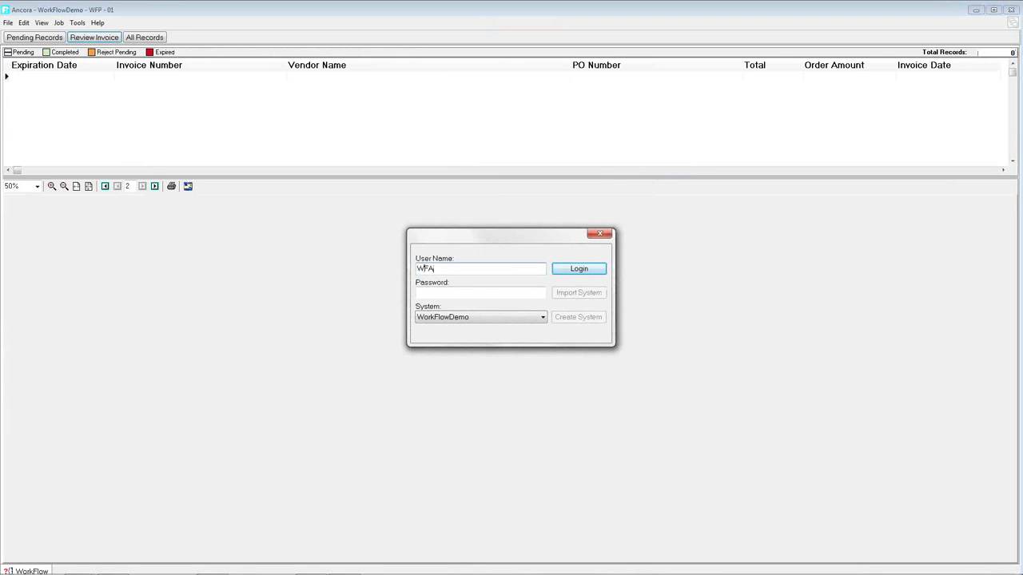
{"action": "key", "text": "Tab"}
{"action": "type", "text": "wfa"}
{"action": "key", "text": "Return"}
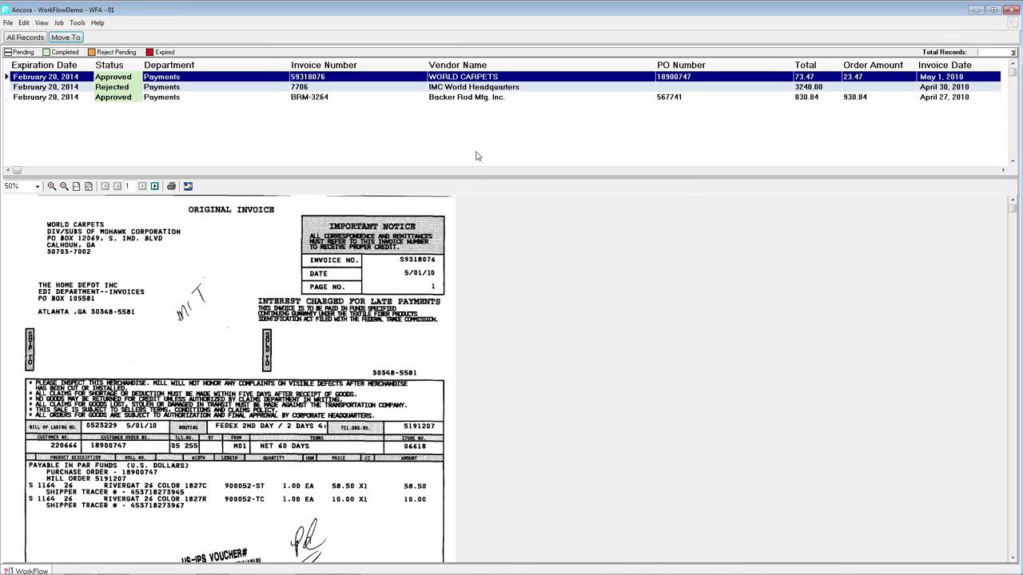
- Log off and sign back in as admin with the administrator password
{"action": "left_click", "coordinate": [7, 23]}
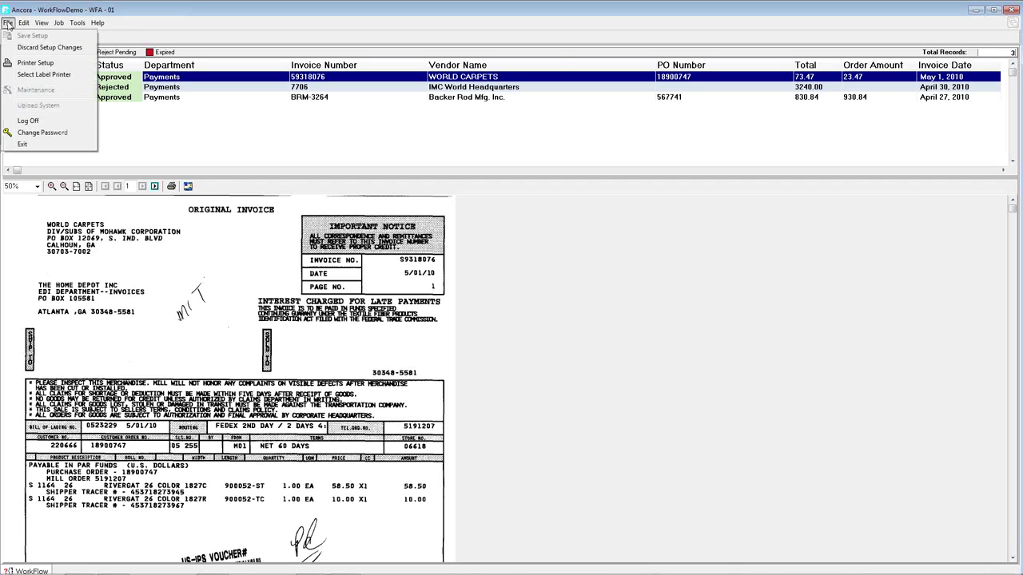
{"action": "left_click", "coordinate": [32, 122]}
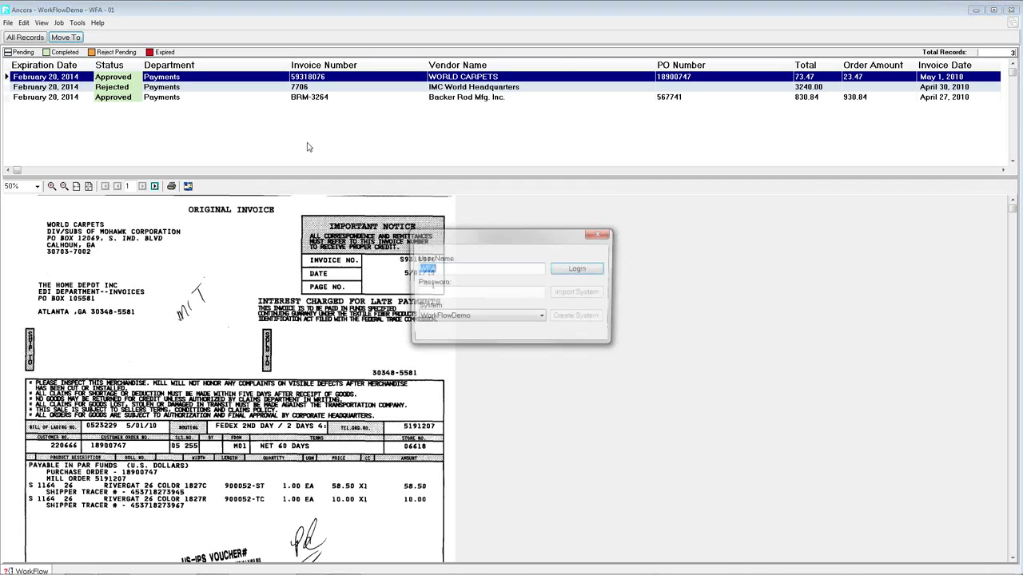
{"action": "type", "text": "admin"}
{"action": "key", "text": "Tab"}
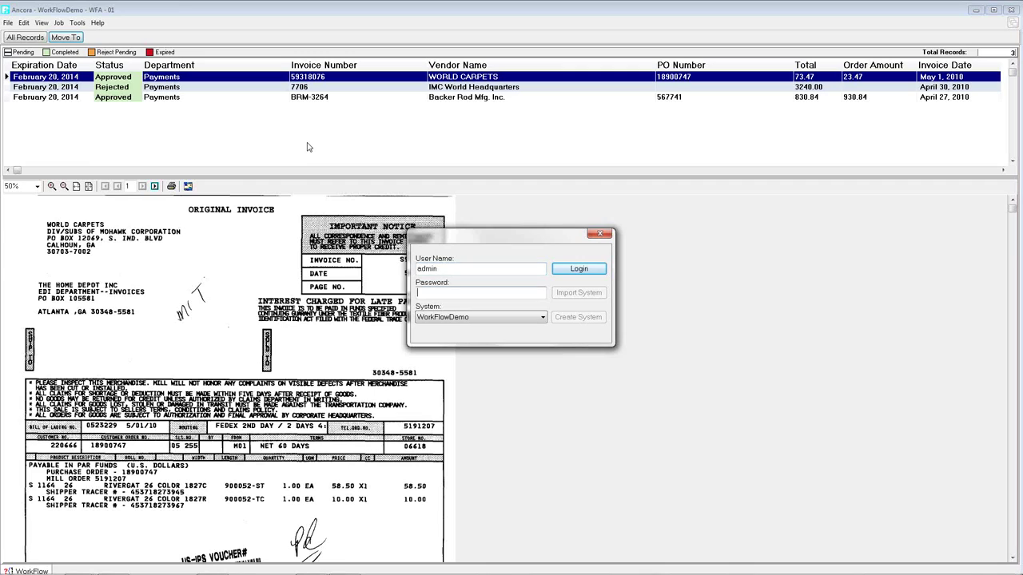
{"action": "type", "text": "*******"}
{"action": "key", "text": "Return"}
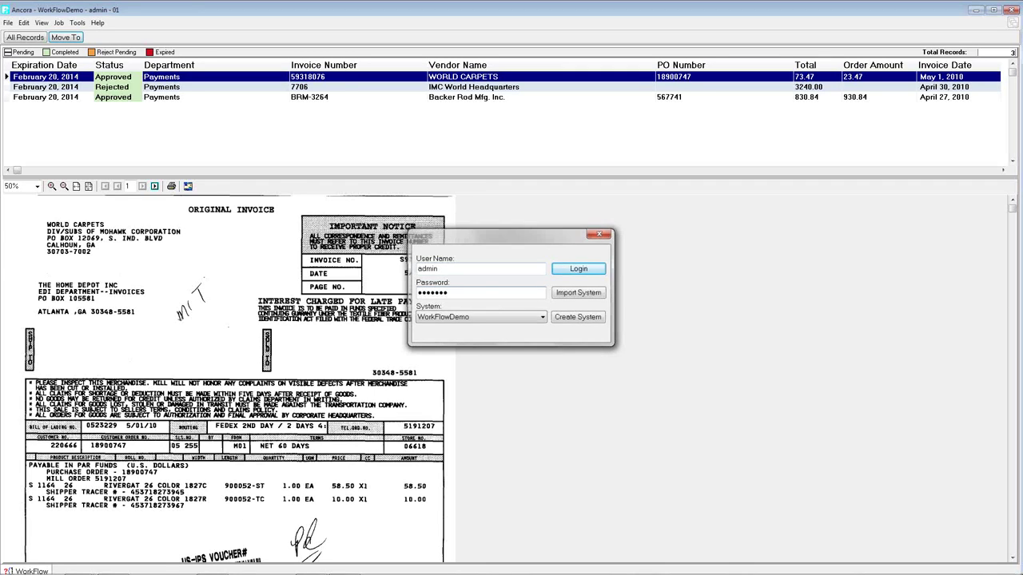
{"action": "mouse_move", "coordinate": [231, 569]}
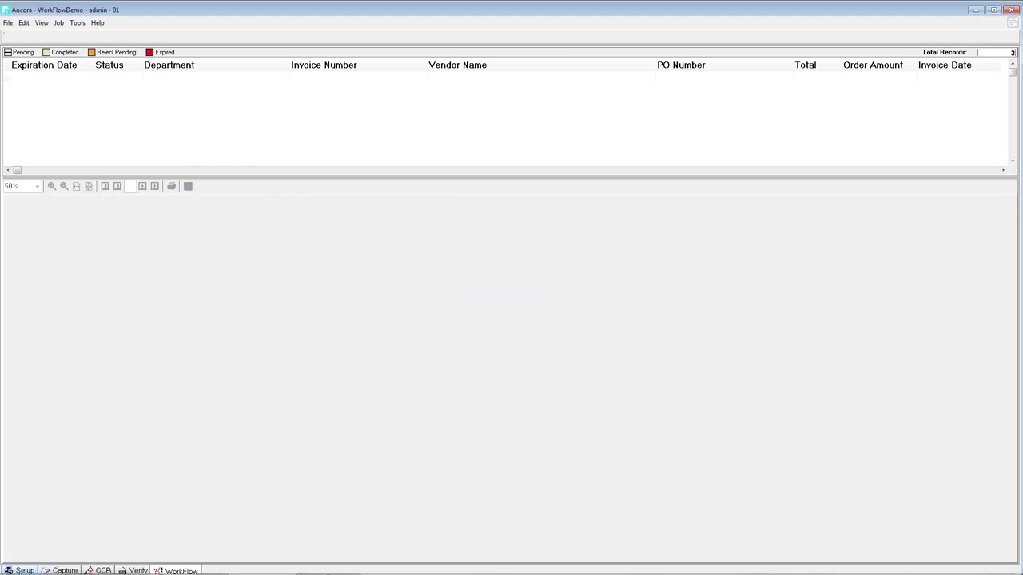
- Show the Workflow tab of System Properties from the Setup stage
{"action": "left_click", "coordinate": [20, 570]}
{"action": "left_click", "coordinate": [419, 76]}
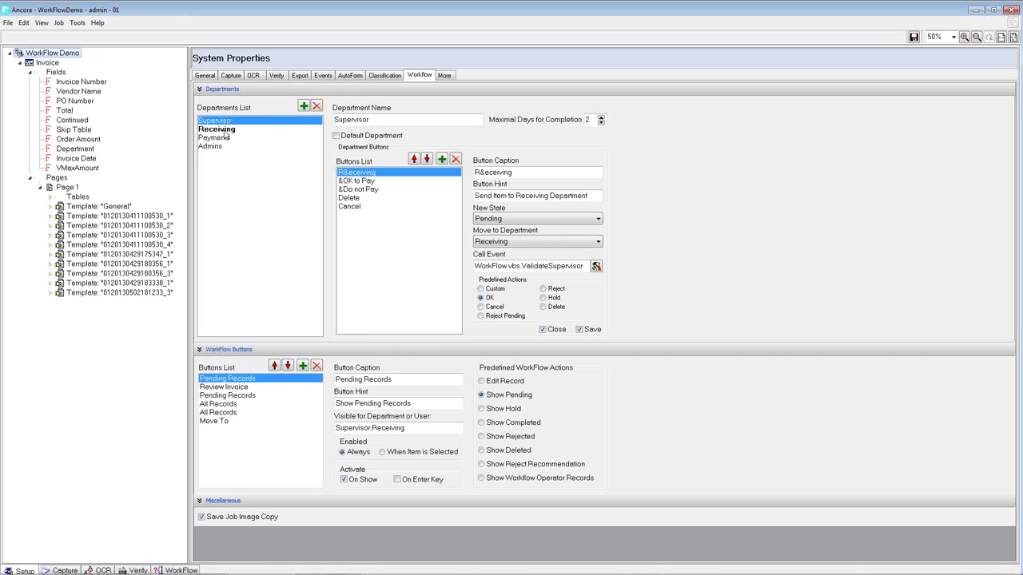
- View the Receiving department's workflow settings, then minimise Ancora to the desktop
{"action": "left_click", "coordinate": [228, 130]}
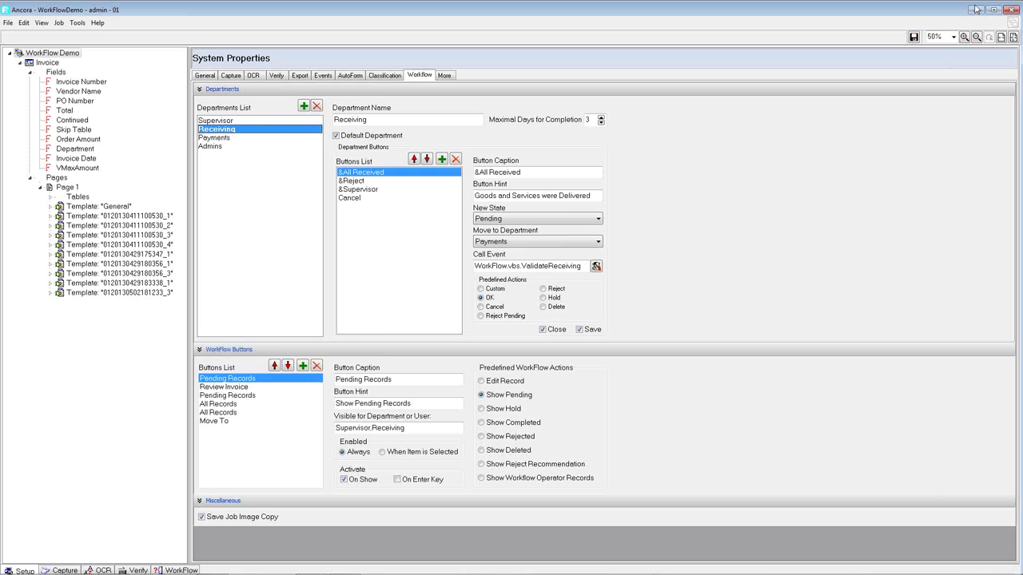
{"action": "left_click", "coordinate": [976, 10]}
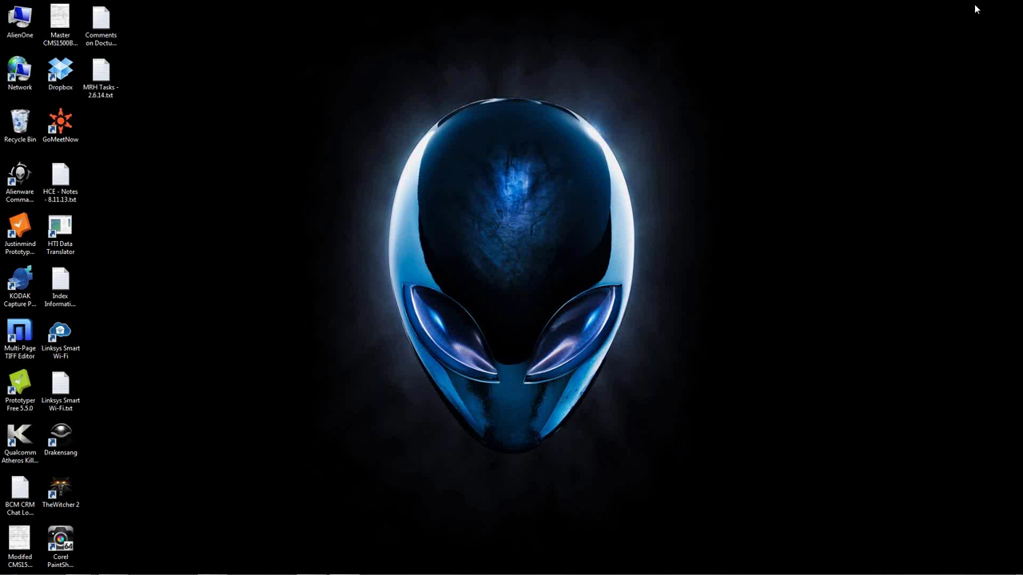
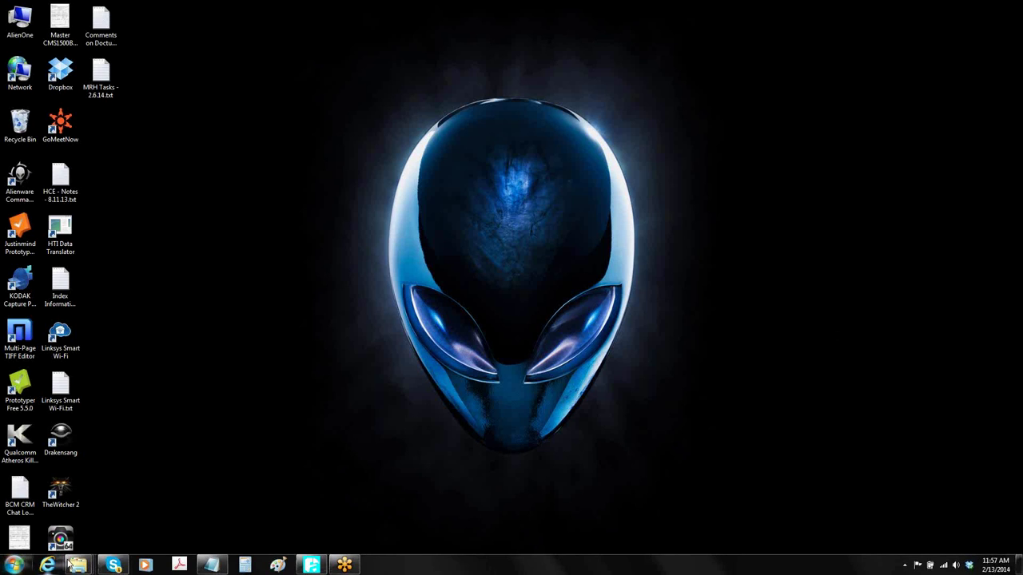
- Leave the desktop and show the 'What we showed:' slide as a full-screen slideshow
{"action": "mouse_move", "coordinate": [112, 567]}
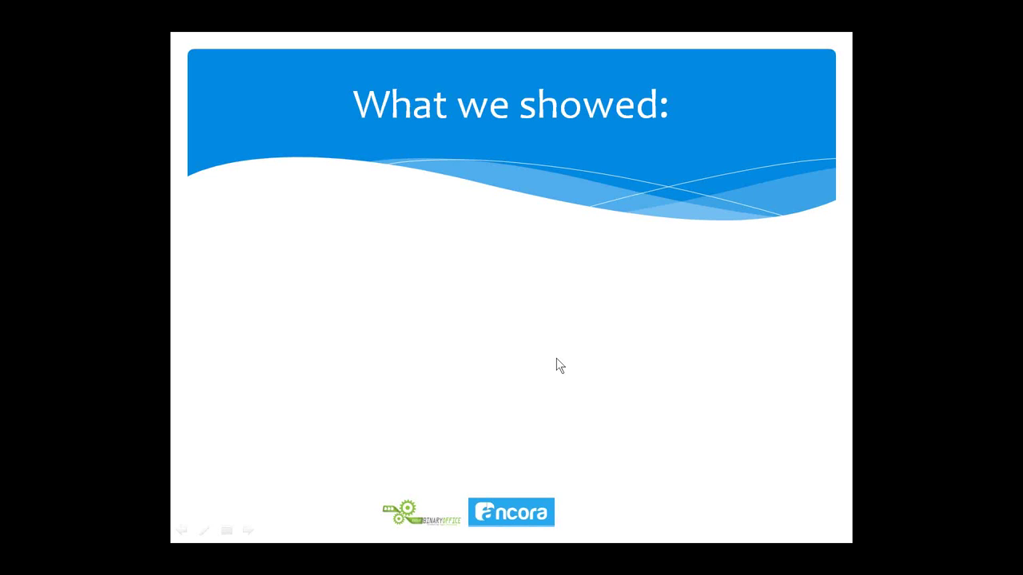
- Reveal the bullets: 50% - 80% cost reduction, no invoice typing, multi-vendor invoice scanning
{"action": "left_click", "coordinate": [619, 364]}
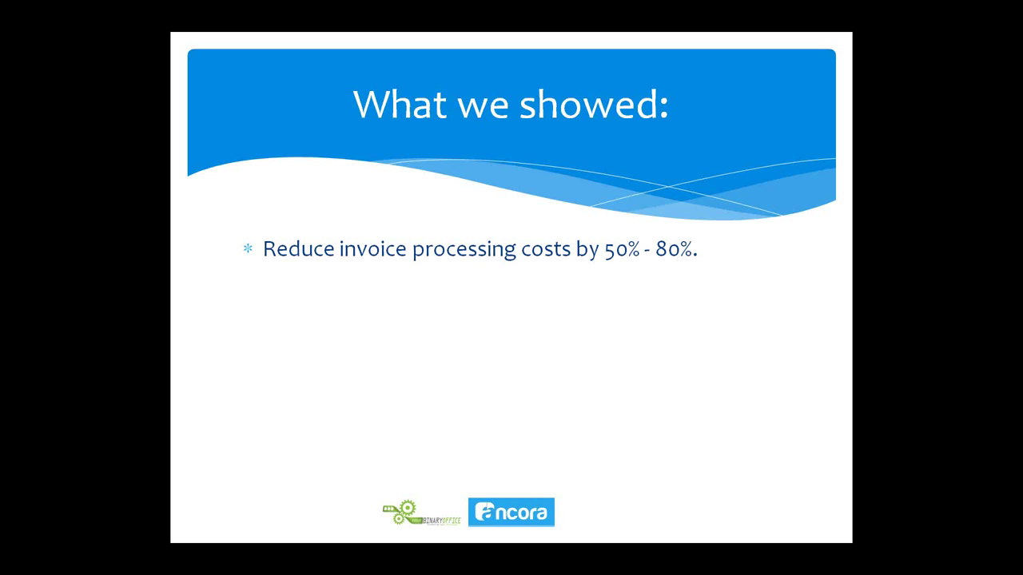
{"action": "key", "text": "Right"}
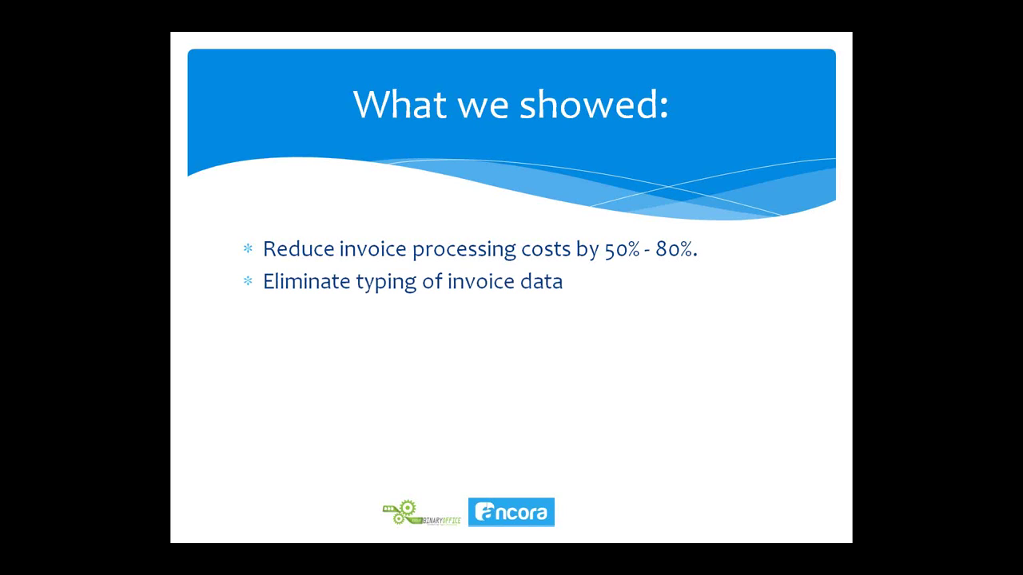
{"action": "key", "text": "Right"}
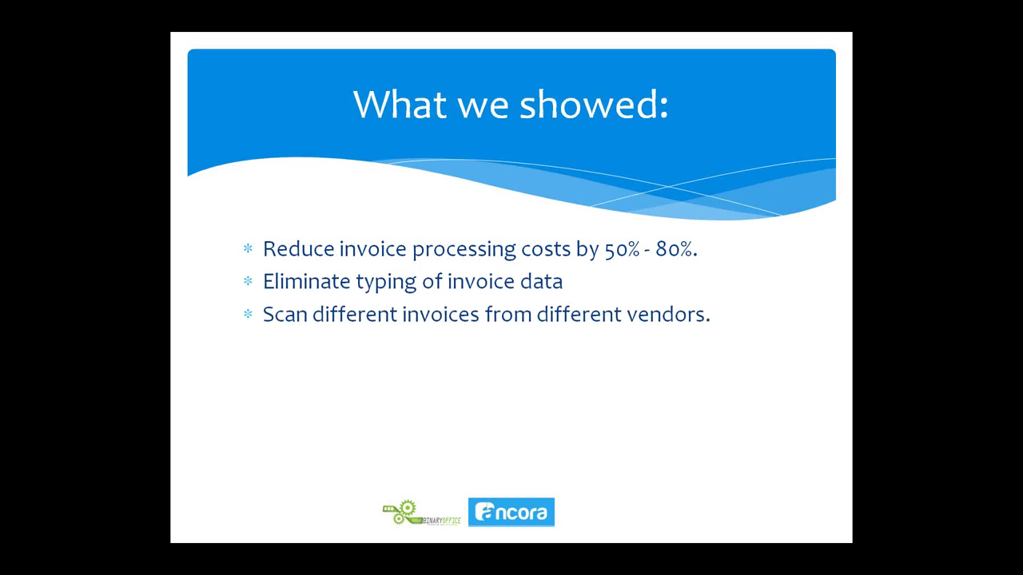